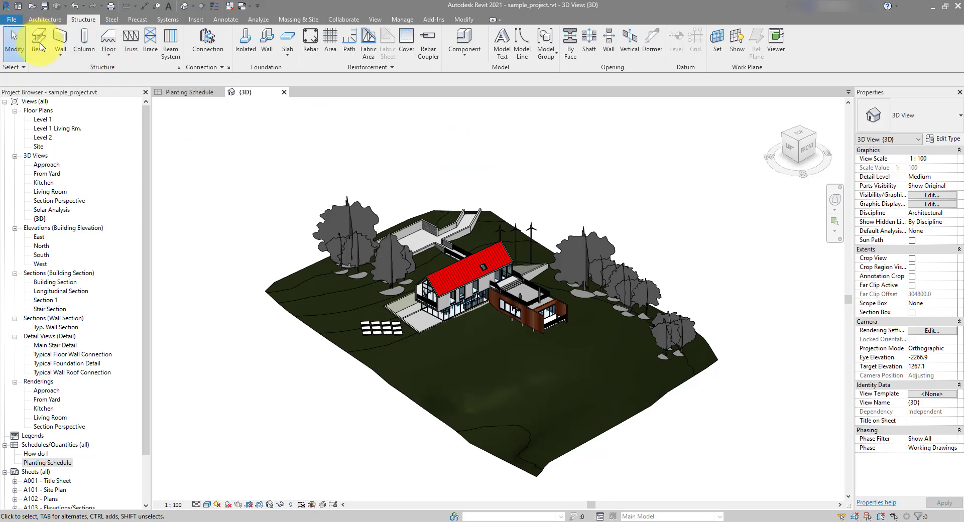
Switch from the 3D house view to the Planting Schedule listing tree types T1–T7
left_click(190, 93)
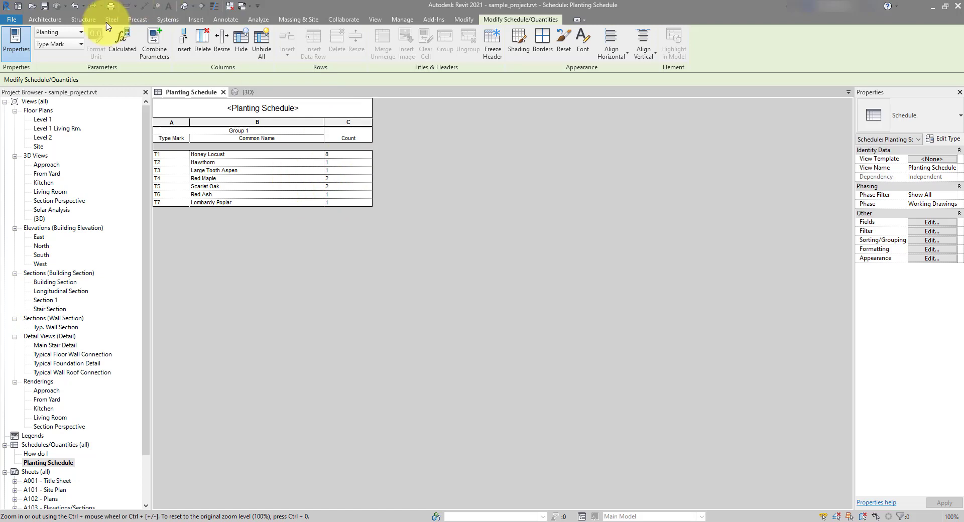
Export the schedule report as Planting Schedule.txt in Documents, overwriting the existing file
left_click(14, 19)
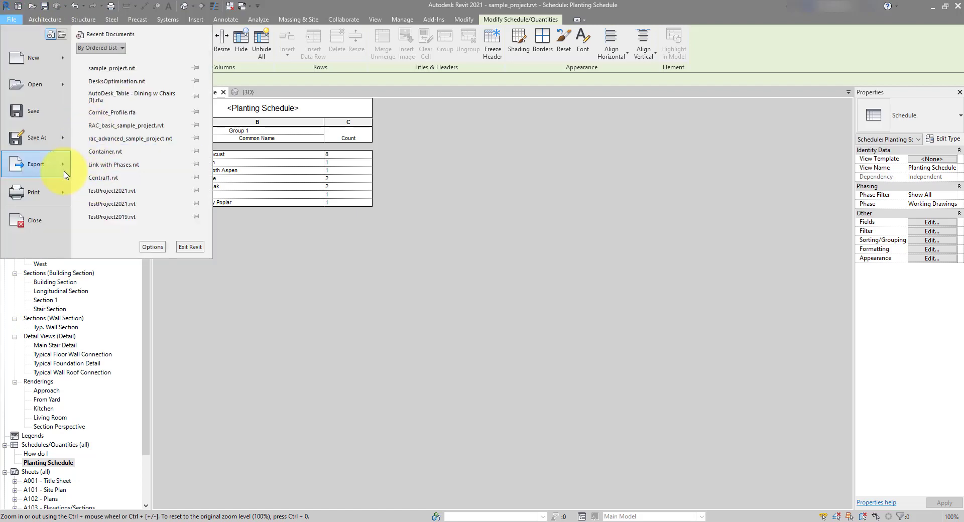
mouse_move(64, 167)
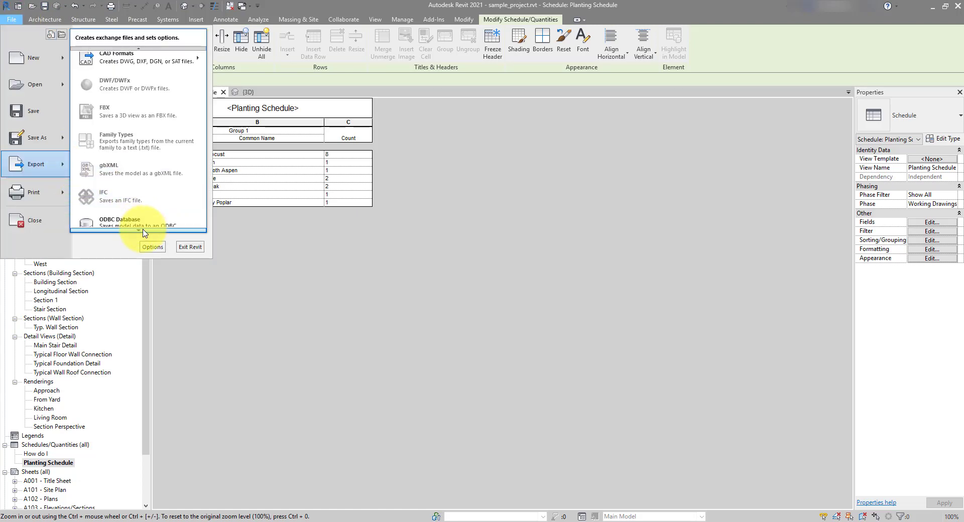
mouse_move(145, 230)
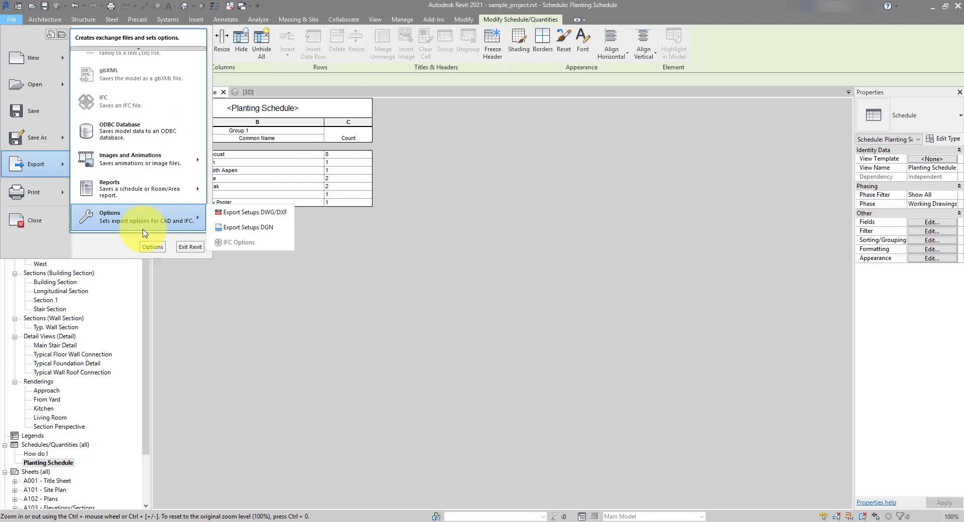
mouse_move(162, 194)
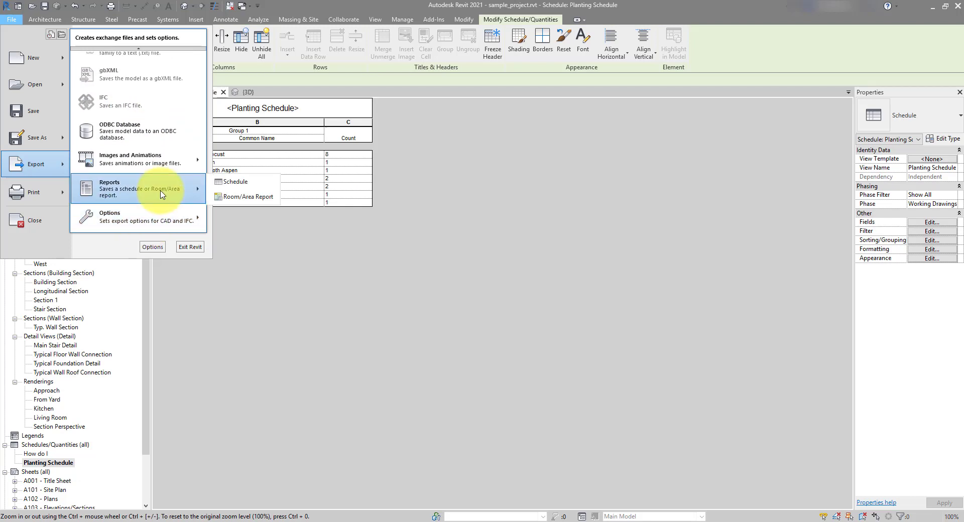
left_click(267, 185)
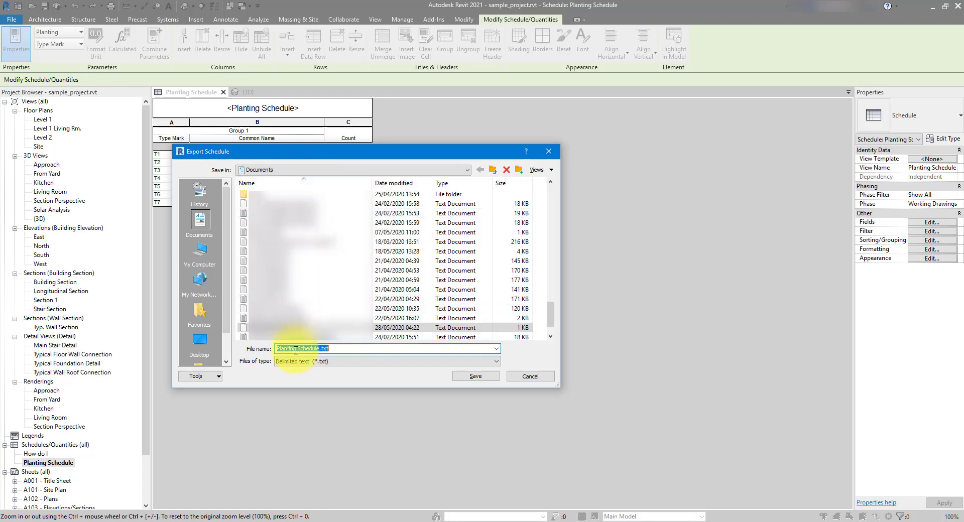
left_click(475, 377)
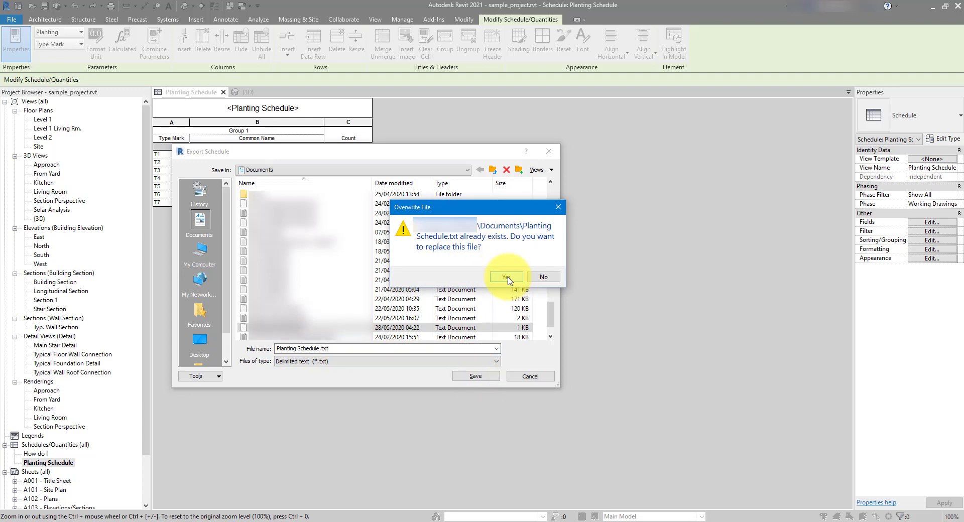
left_click(507, 278)
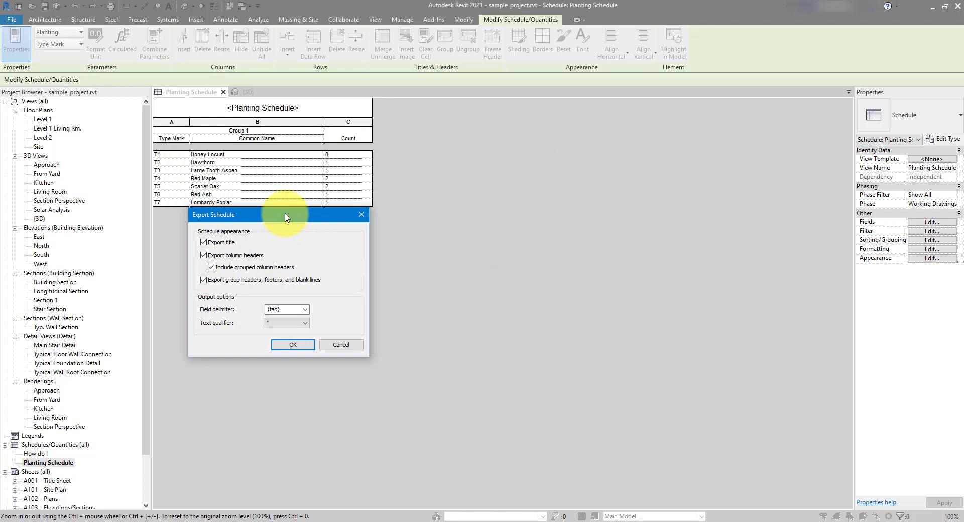
Snapshot the Export Schedule options, then accept the tab-delimited, all-headers defaults with OK
left_click_drag(285, 217, 285, 222)
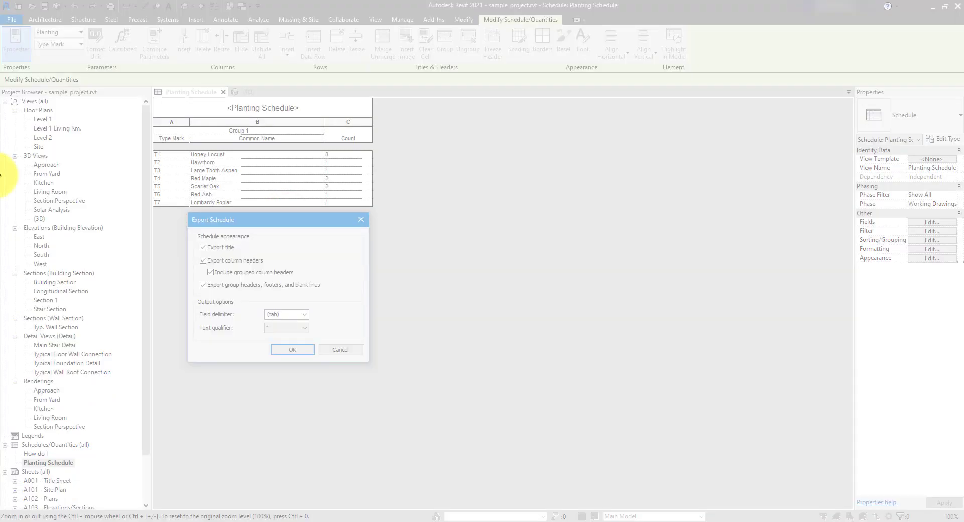
left_click_drag(181, 208, 380, 371)
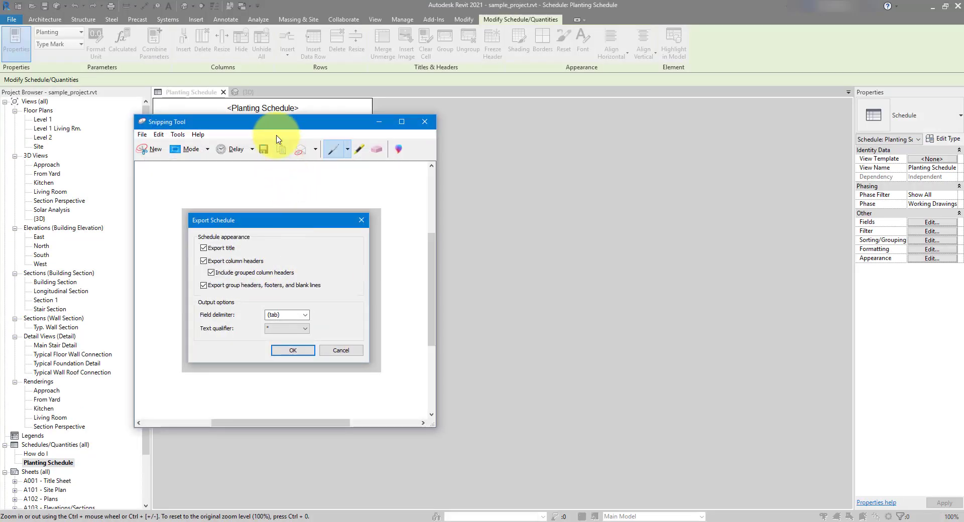
left_click_drag(276, 123, 153, 149)
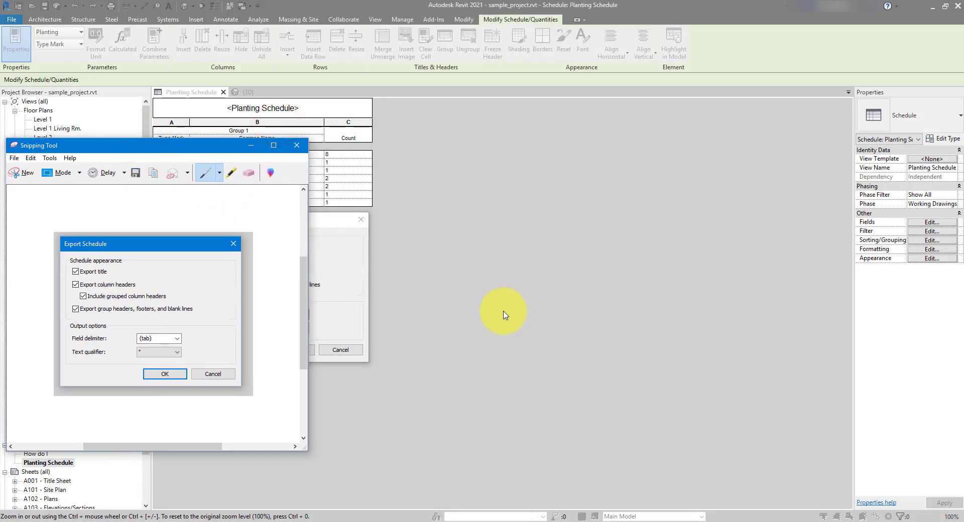
left_click(502, 312)
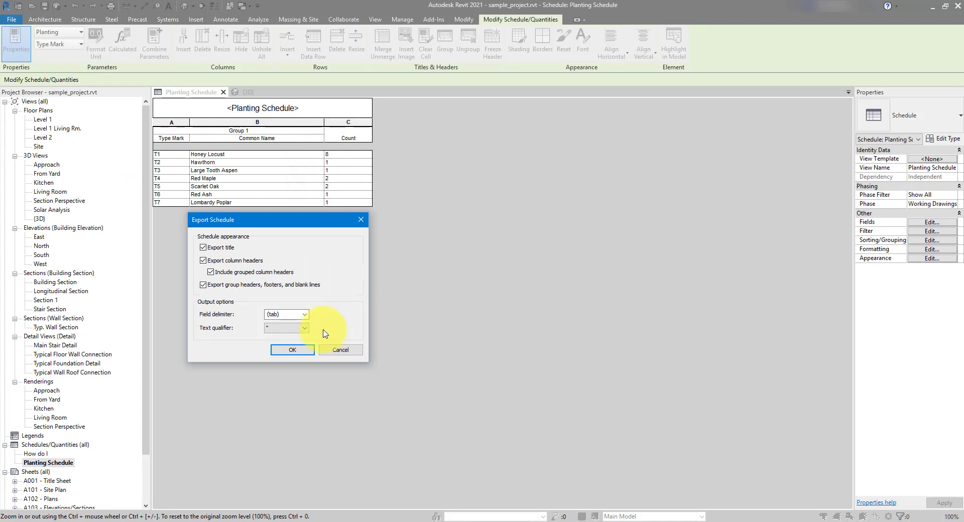
left_click(292, 350)
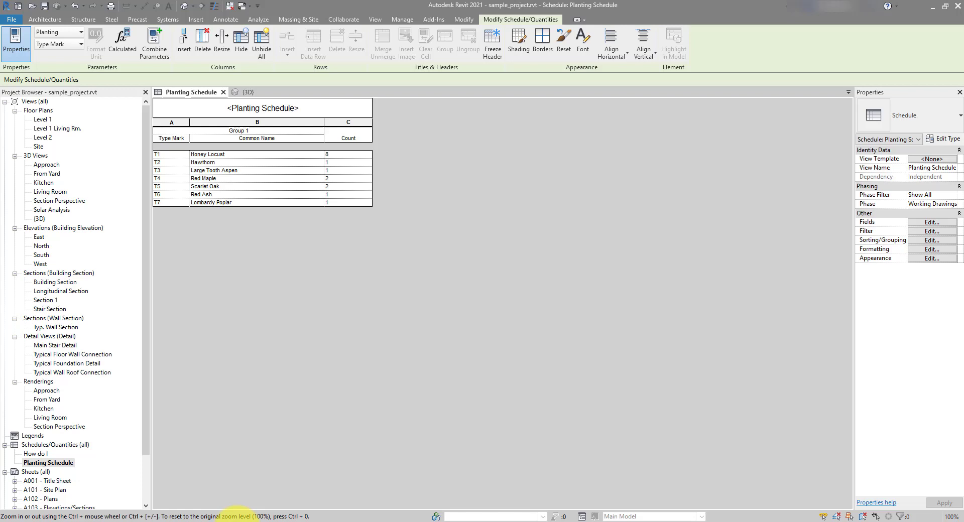
In Excel, browse to Documents and choose Planting Schedule.txt to open
mouse_move(236, 517)
left_click(269, 498)
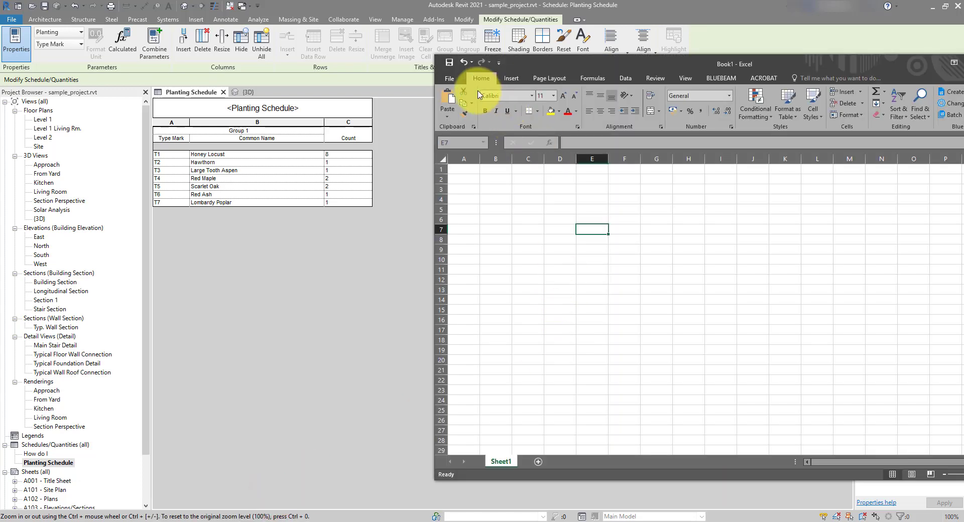
left_click(454, 80)
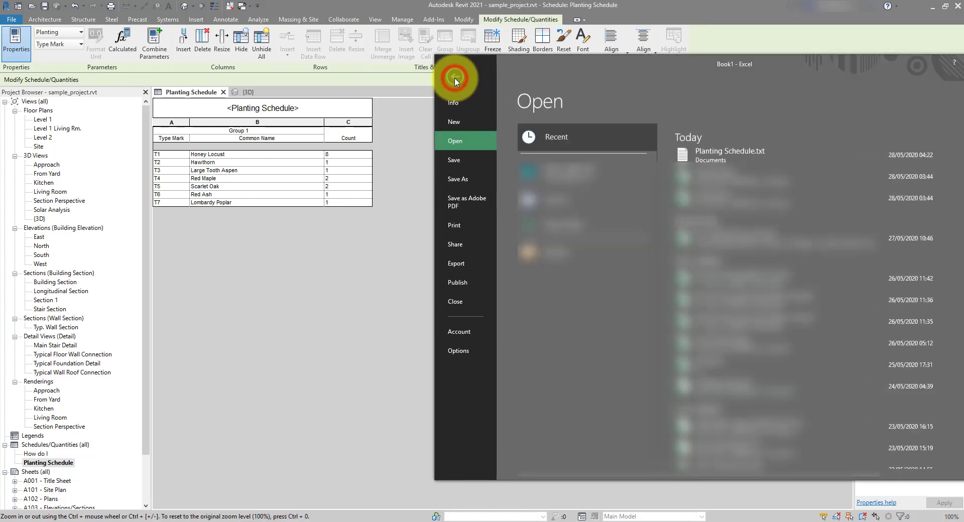
left_click(597, 247)
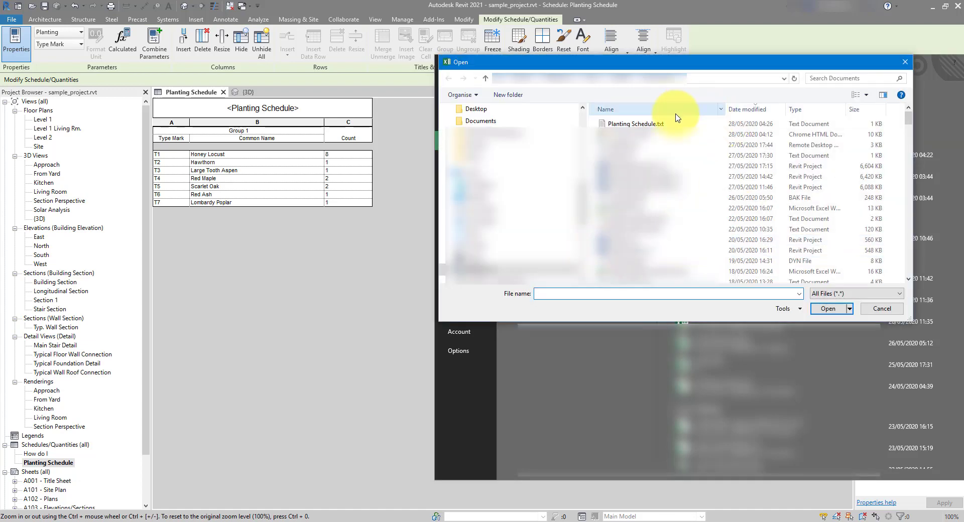
left_click(670, 124)
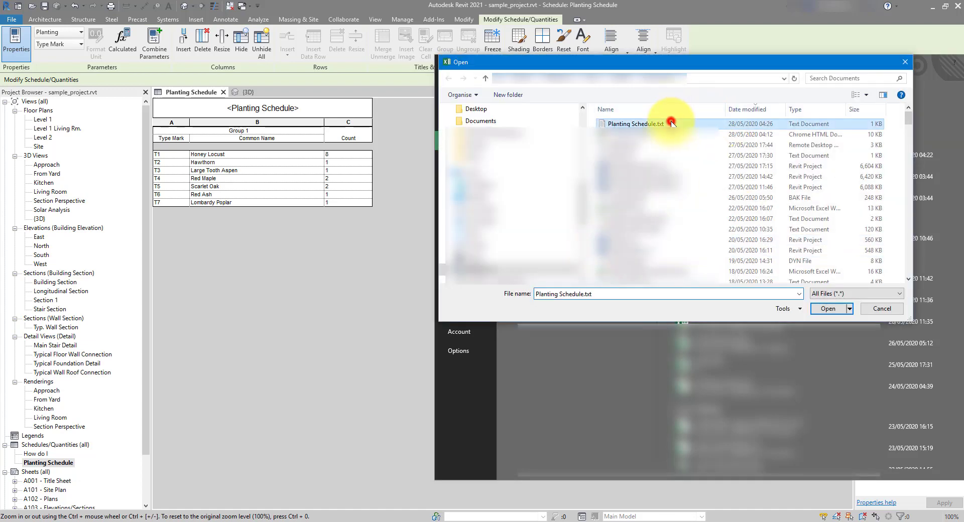
left_click(834, 310)
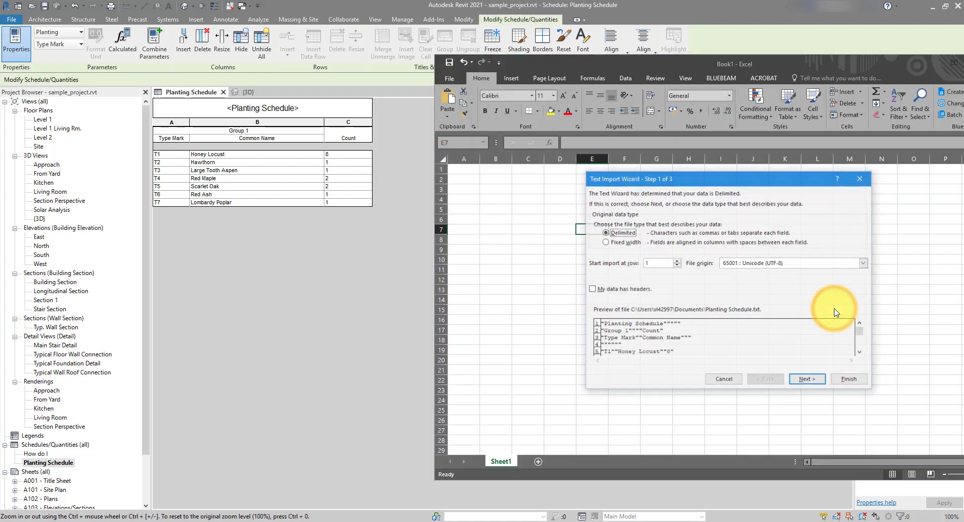
left_click_drag(727, 181, 627, 197)
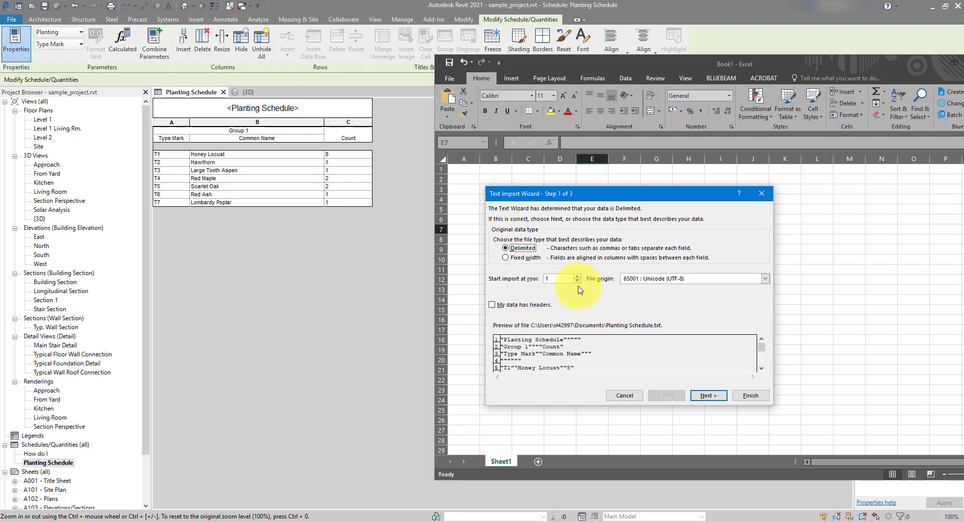
left_click(558, 279)
Import as delimited text starting at row 1 with File origin 65001 : Unicode (UTF-8)
left_click(578, 275)
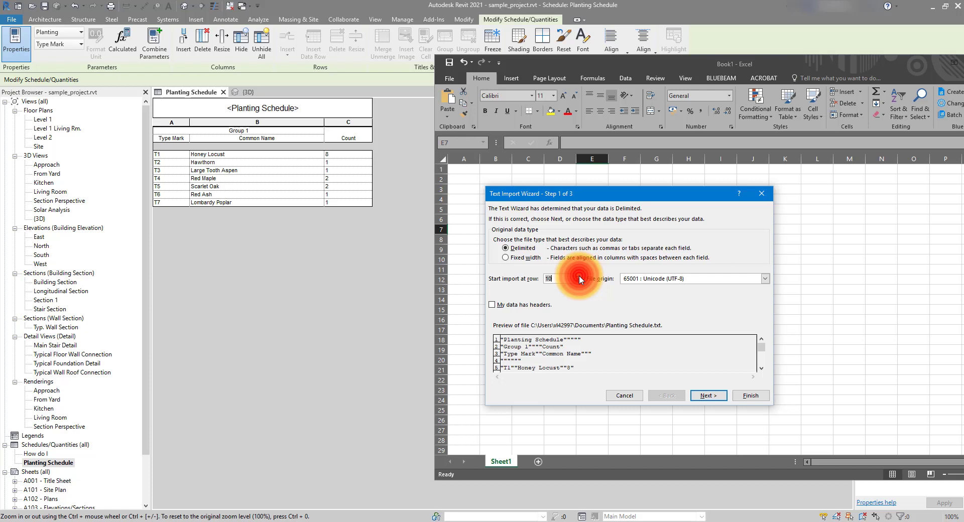
left_click(577, 276)
left_click(578, 276)
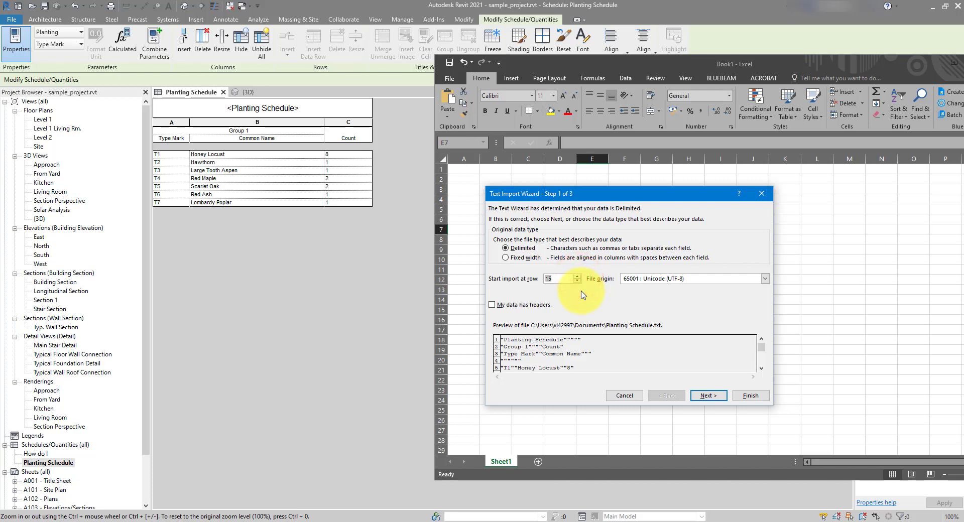
left_click(609, 291)
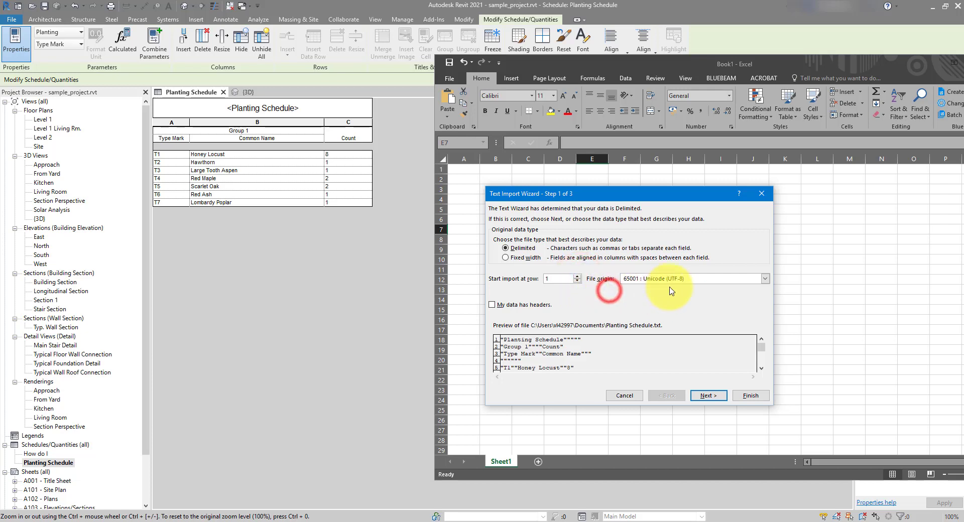
left_click(721, 280)
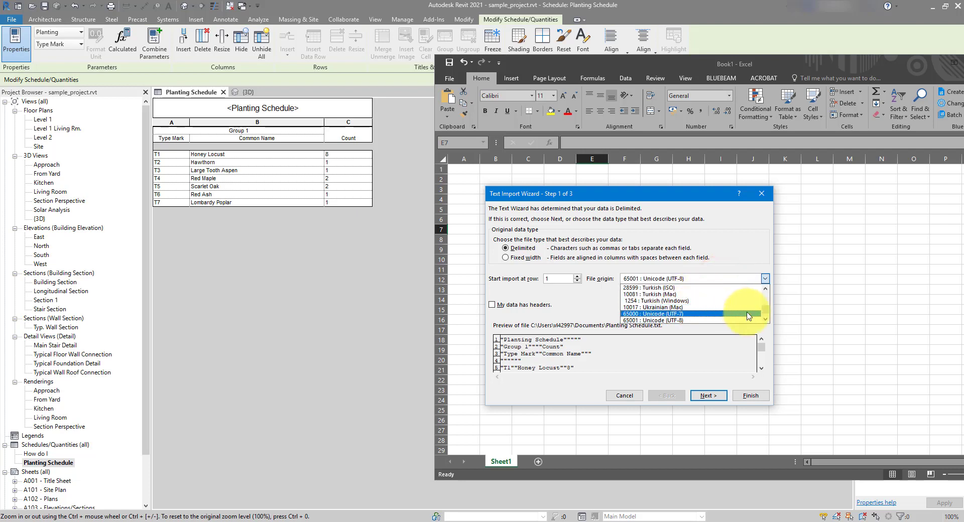
left_click(765, 319)
left_click(765, 319)
left_click(765, 319)
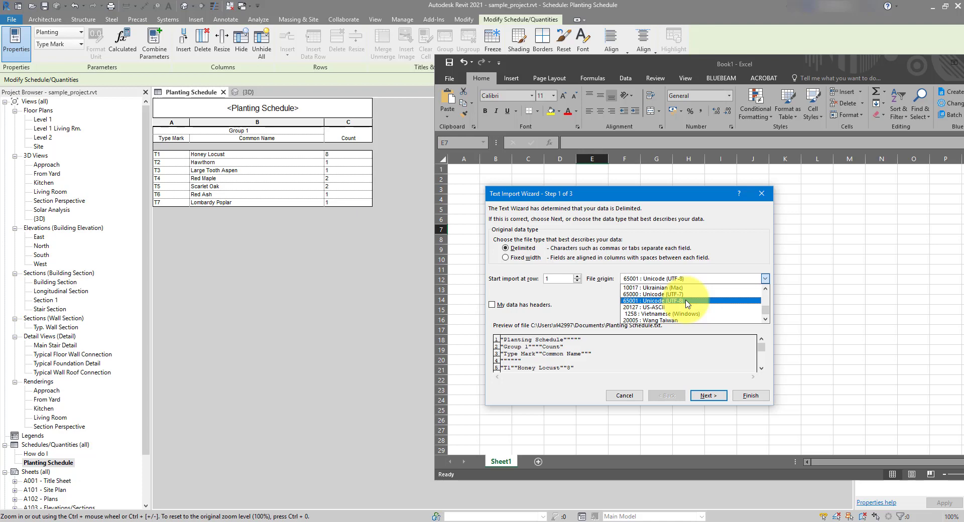
left_click(711, 255)
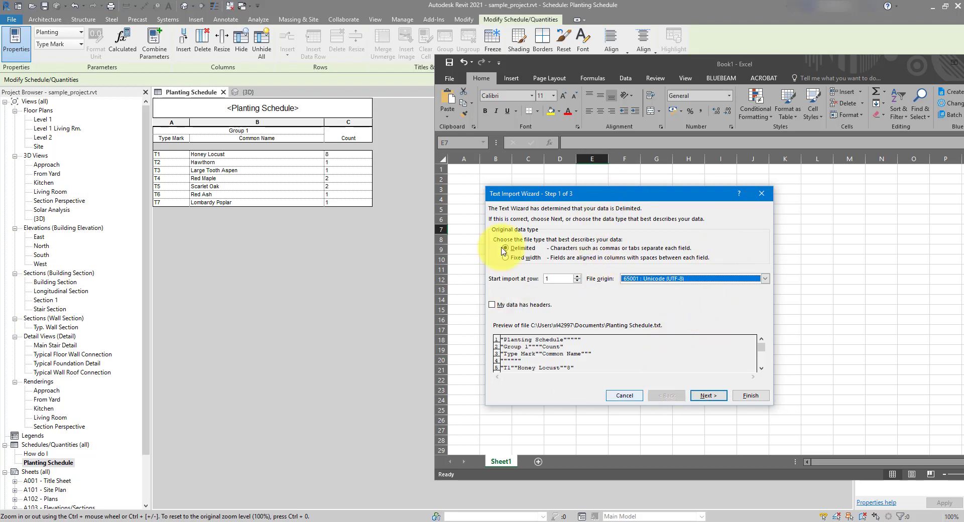
left_click(713, 397)
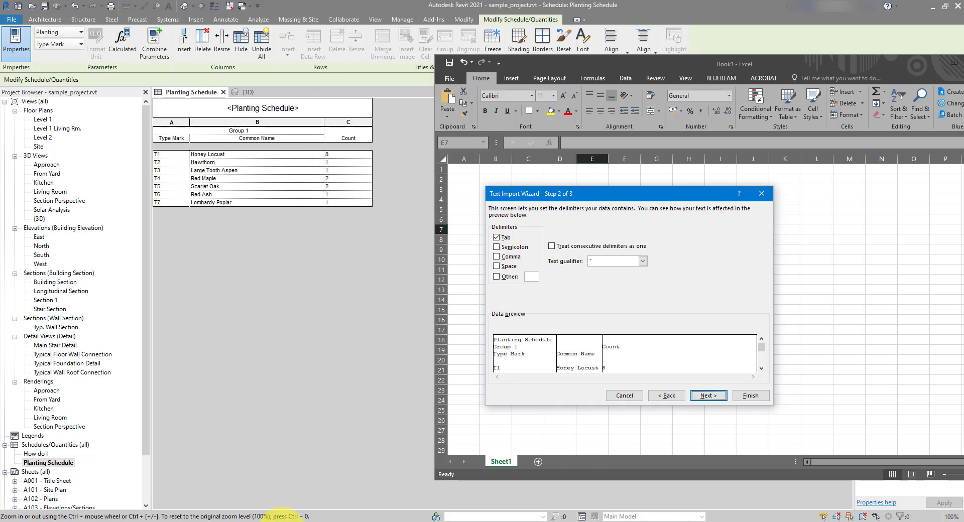
Circle the (tab) field delimiter in red on the export-settings snapshot
key("alt+Tab")
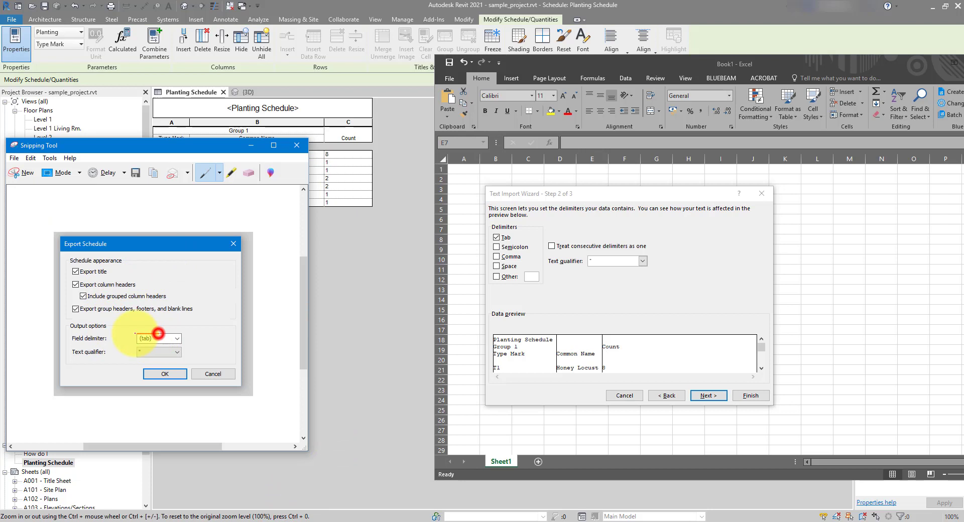
mouse_move(159, 333)
left_mouse_down()
mouse_move(161, 344)
mouse_move(137, 334)
left_mouse_up()
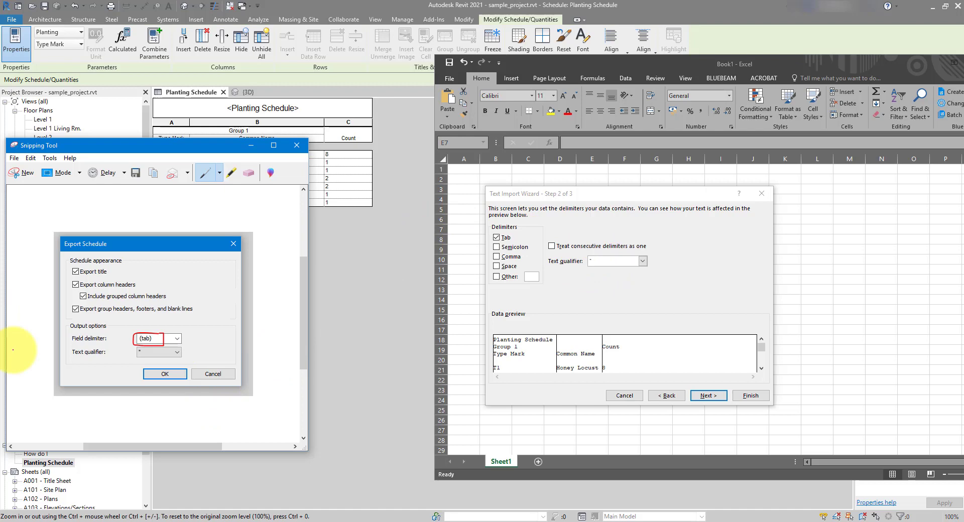
left_click(35, 517)
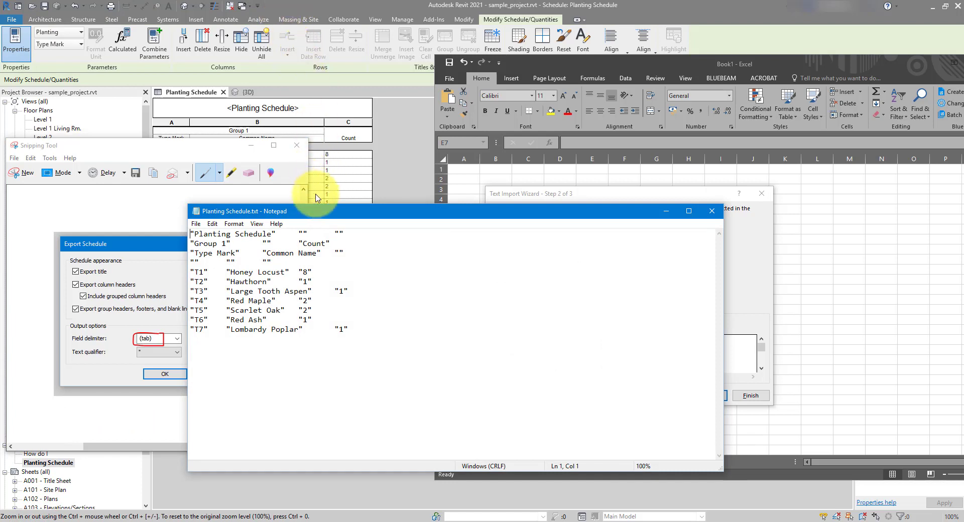
Move the Notepad file aside and circle the text qualifier setting on the snapshot
left_click_drag(317, 216, 398, 193)
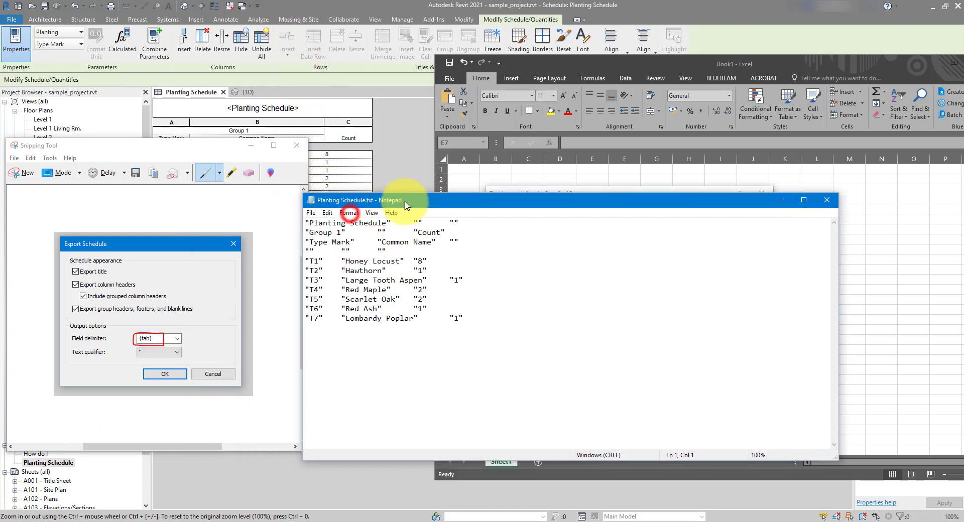
left_click(204, 142)
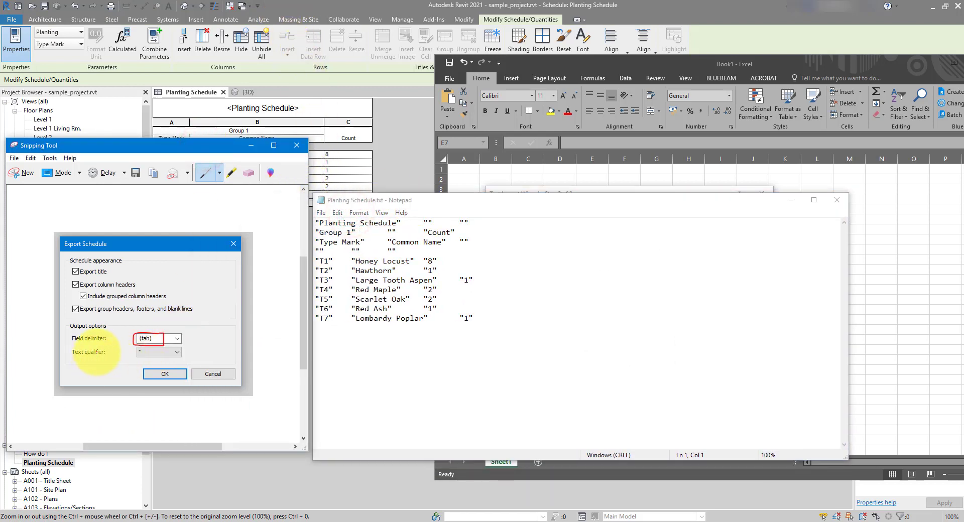
mouse_move(142, 347)
left_mouse_down()
mouse_move(132, 355)
mouse_move(157, 352)
left_mouse_up()
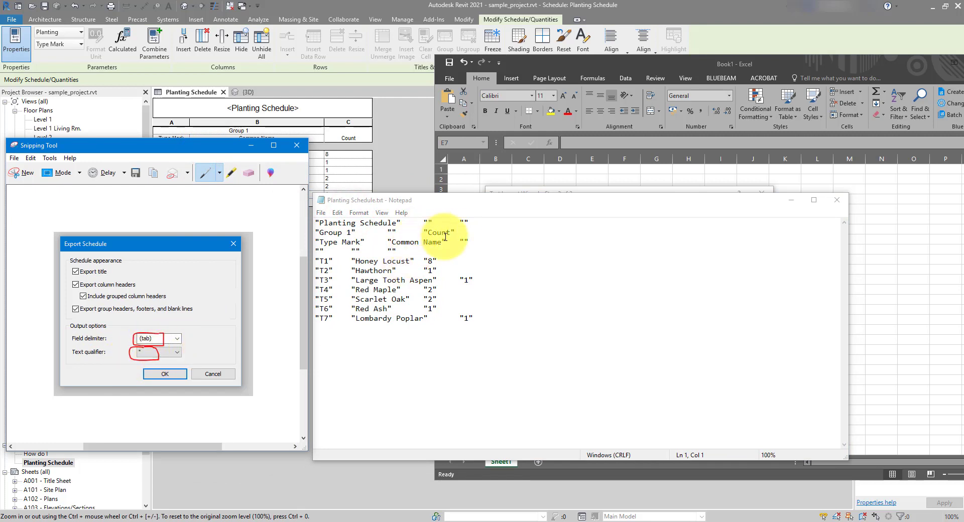
In Notepad, highlight the double quotes around Honey Locust versus the bare value
left_click(466, 208)
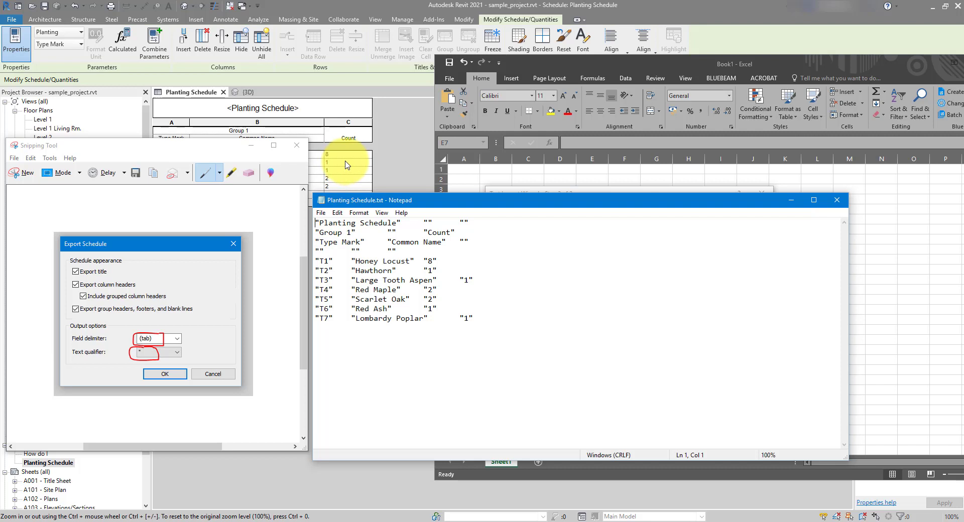
left_click_drag(350, 260, 414, 261)
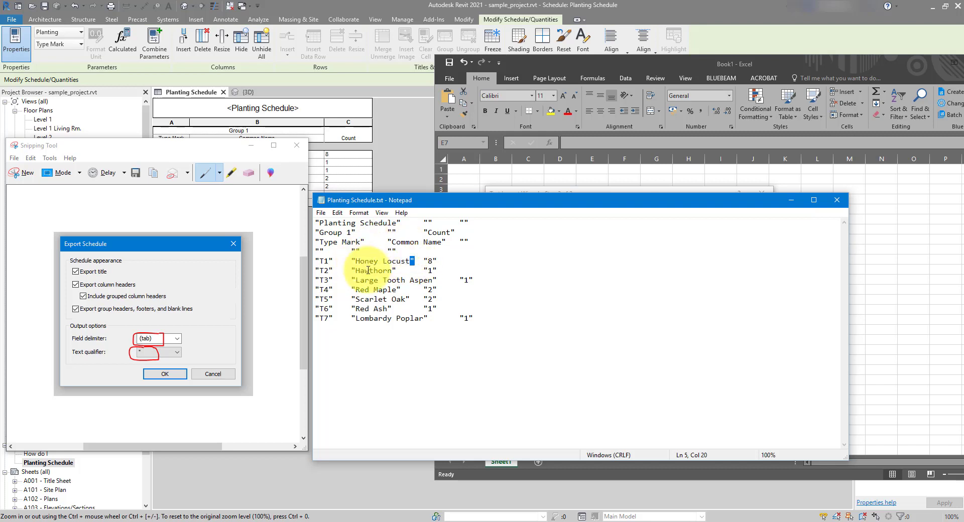
left_click_drag(355, 261, 414, 261)
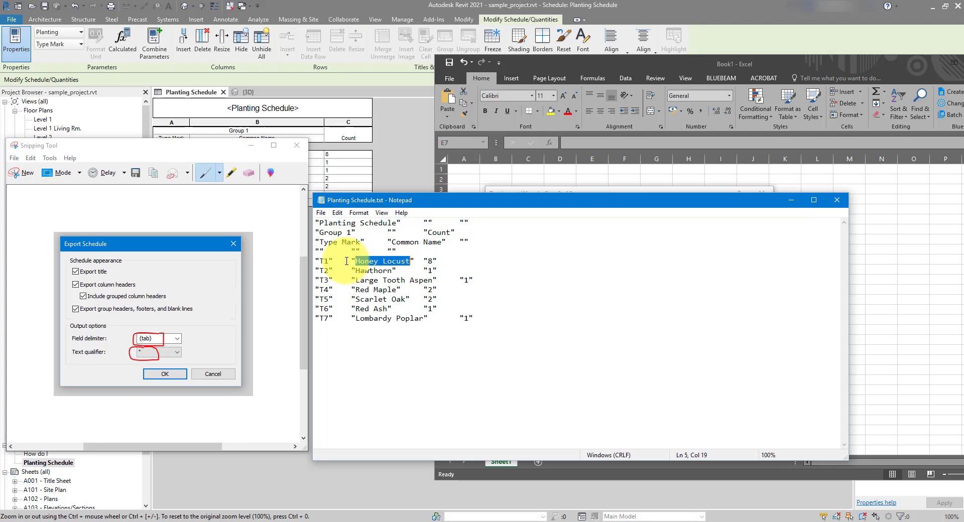
left_click(673, 72)
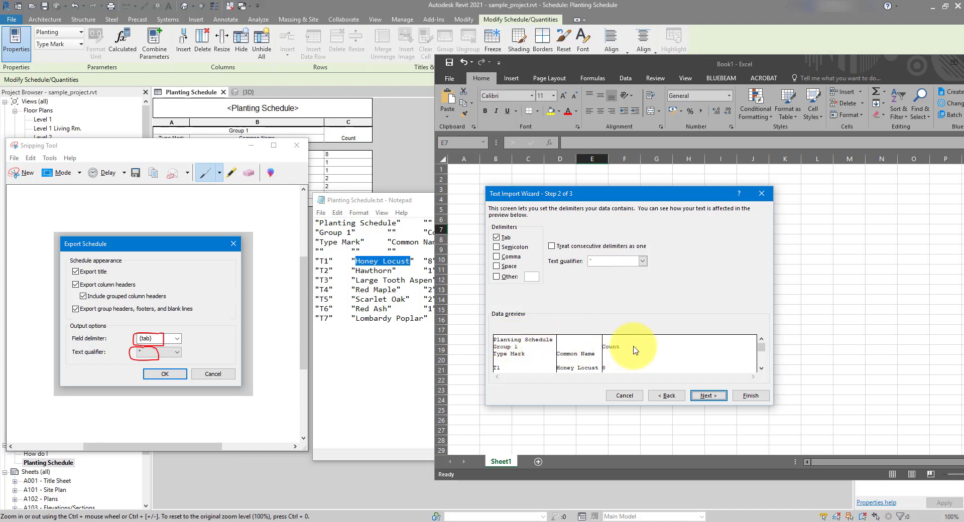
Review the tab-split data preview and advance to step 3 of the import wizard
left_click(762, 360)
left_click(762, 361)
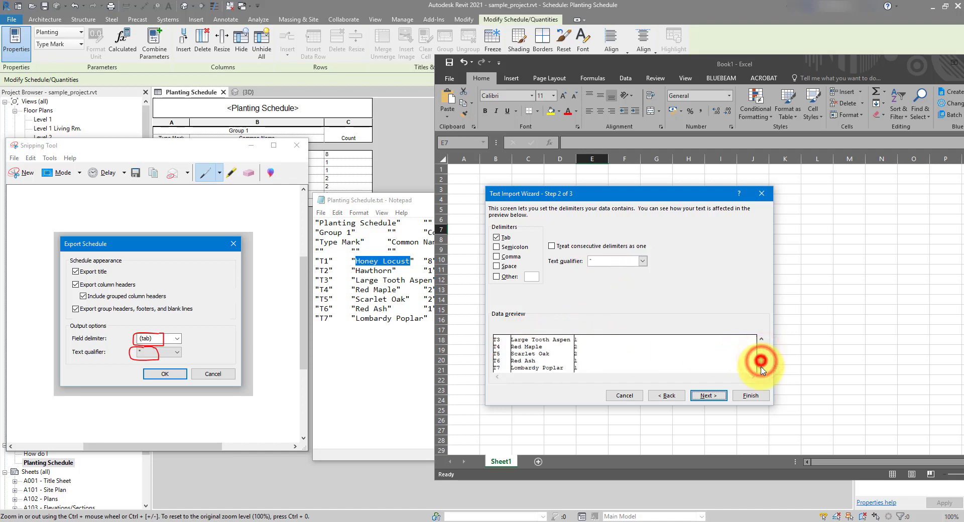
left_click(762, 346)
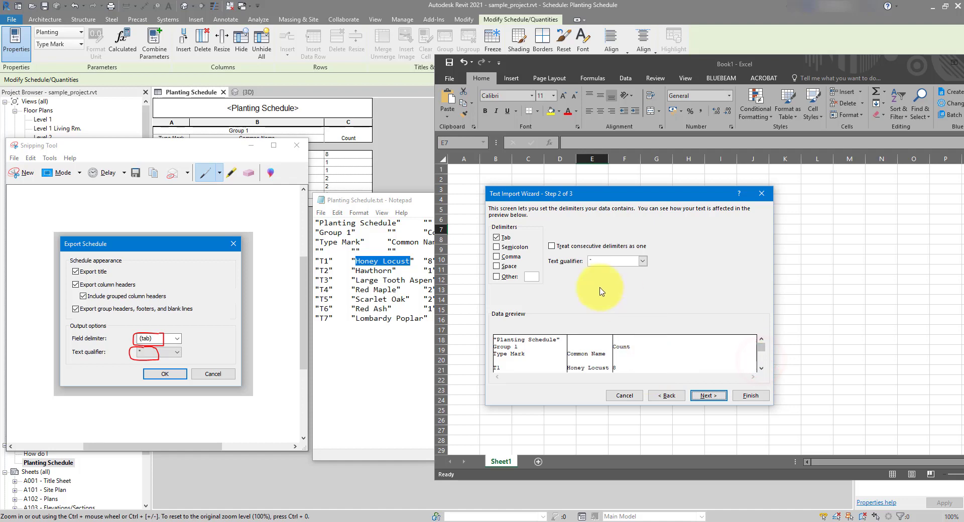
left_click(707, 397)
left_click(720, 398)
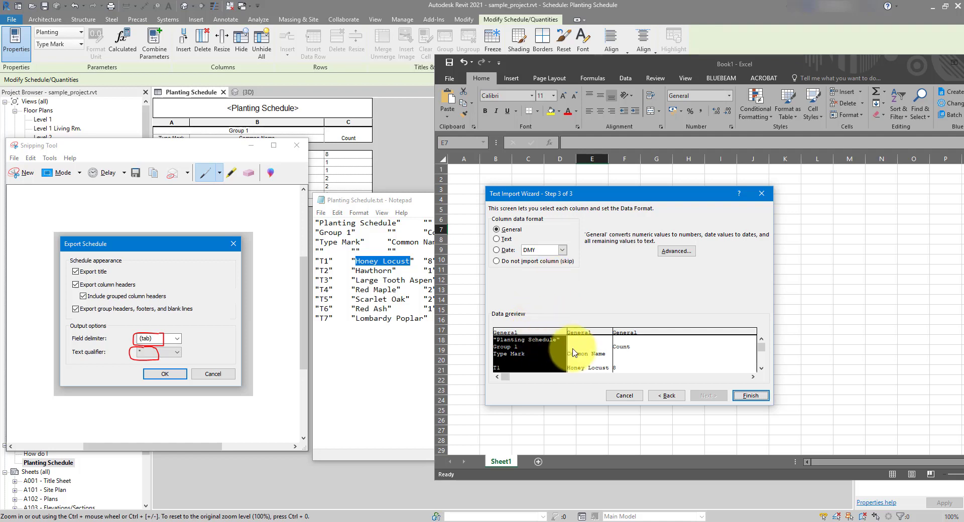
Try Date and Text for the Count column, leave it General, and finish the import
left_click(635, 336)
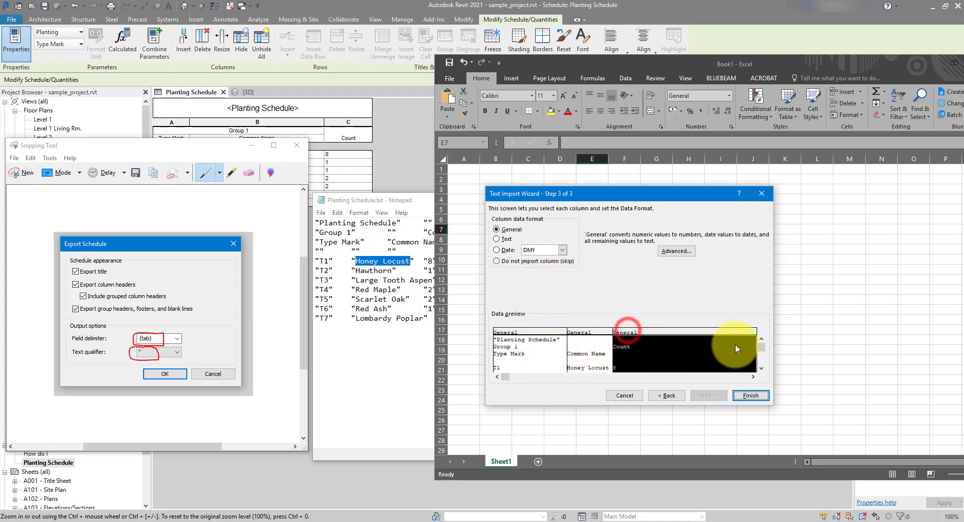
scroll(767, 361, "down", 2)
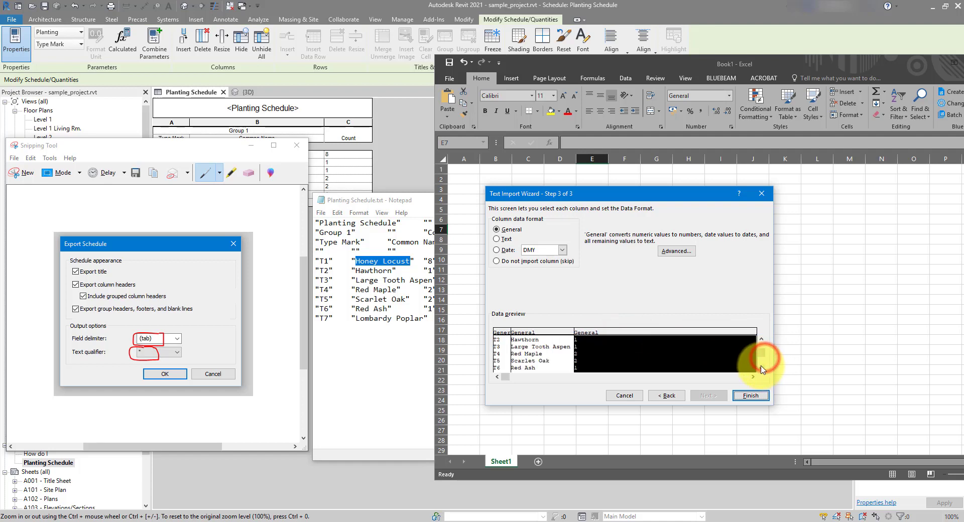
scroll(760, 357, "up", 2)
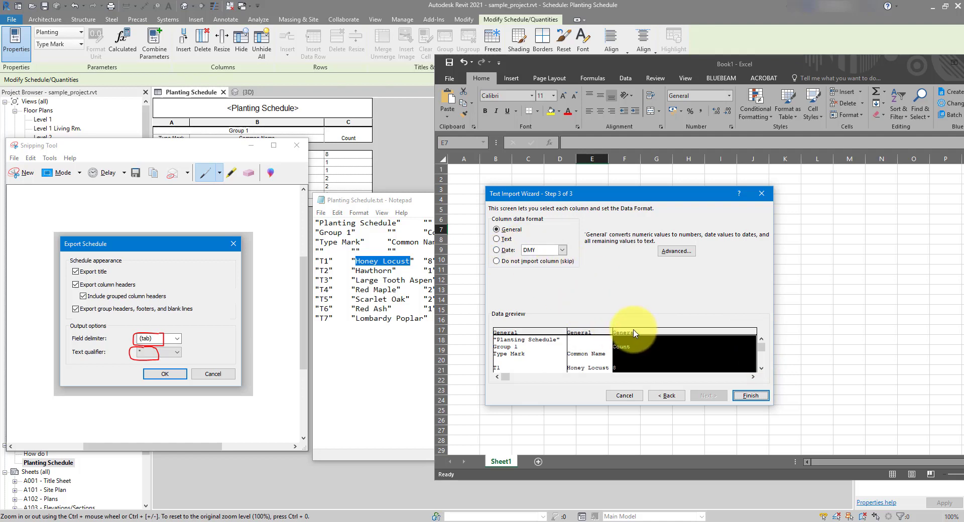
left_click(503, 251)
left_click(562, 250)
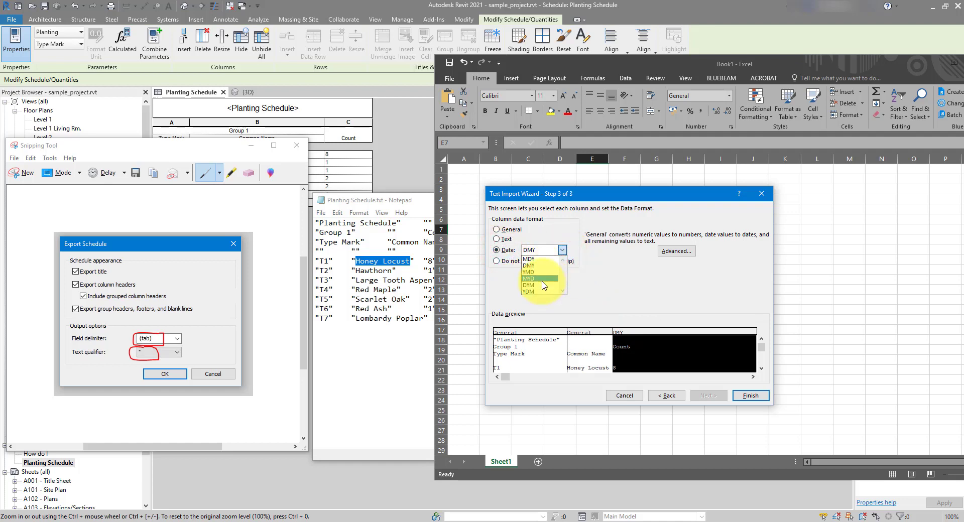
left_click(606, 278)
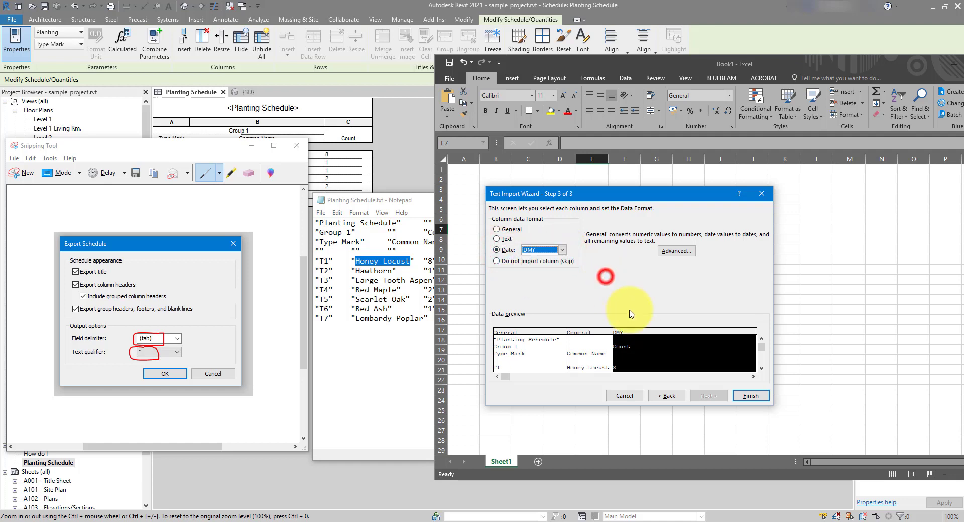
left_click(507, 239)
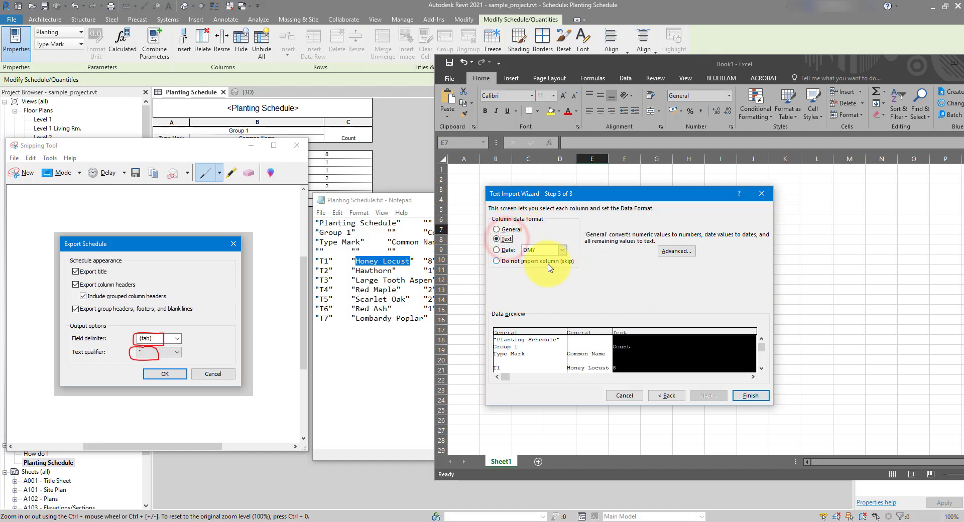
left_click(513, 230)
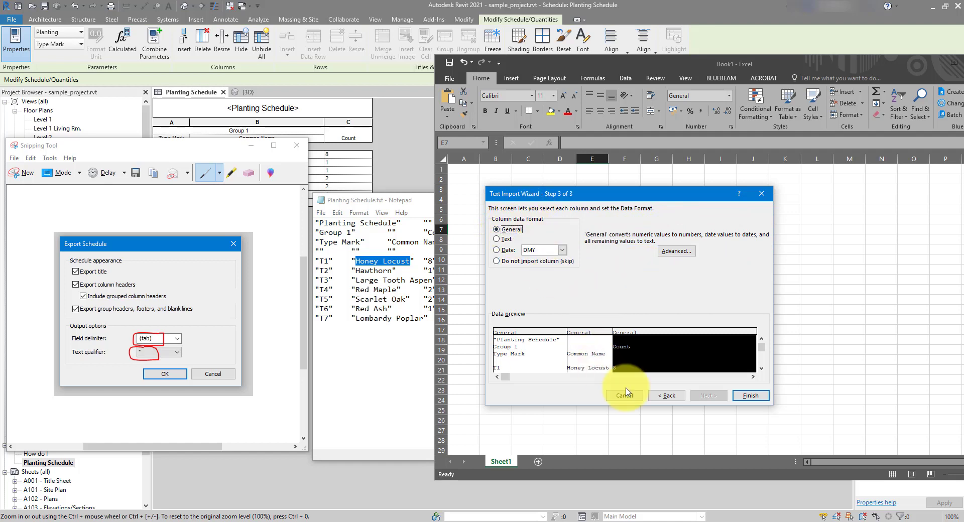
left_click(749, 396)
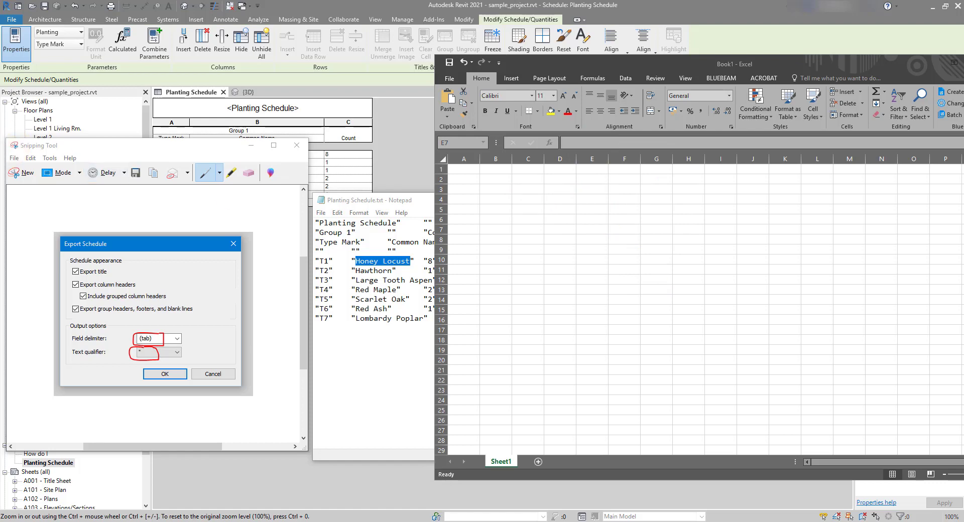
AutoFit columns A to C of the imported workbook so full plant names show
left_click_drag(231, 14, 585, 93)
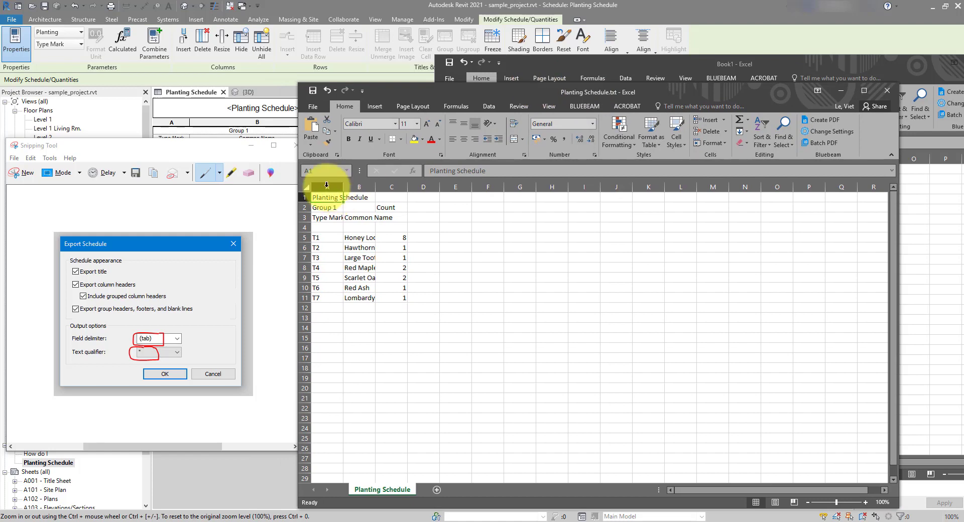
left_click_drag(402, 187, 345, 187)
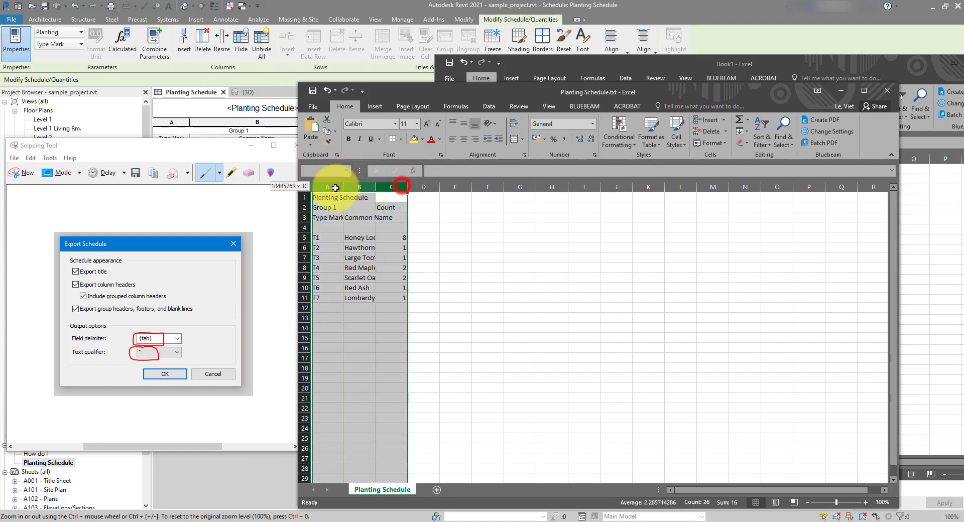
double_click(344, 187)
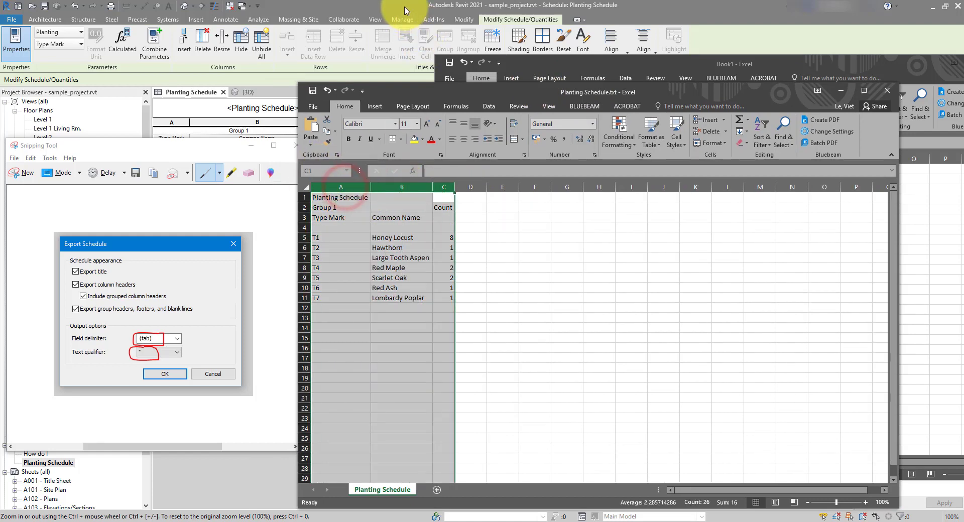
Place the workbook beside Revit's Count column and select the table range A1:C11
left_click(403, 10)
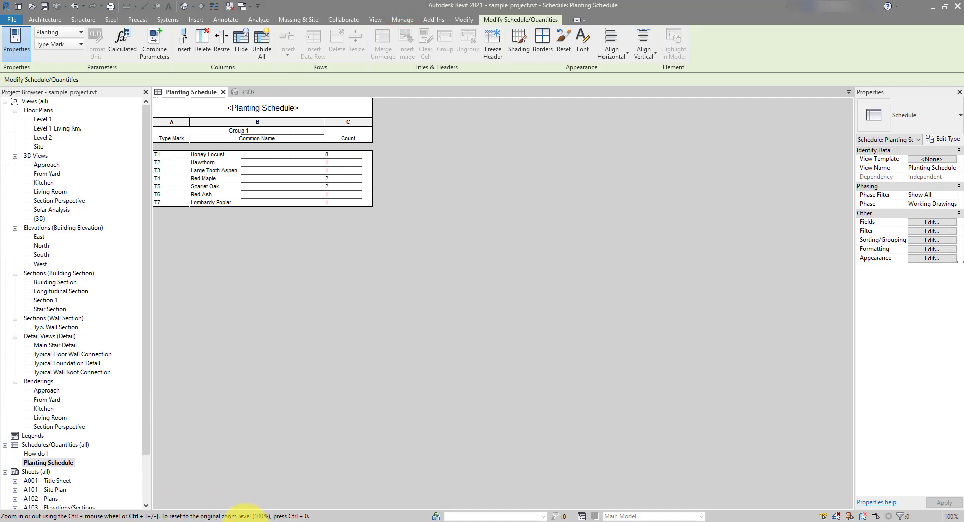
mouse_move(236, 517)
left_click(326, 485)
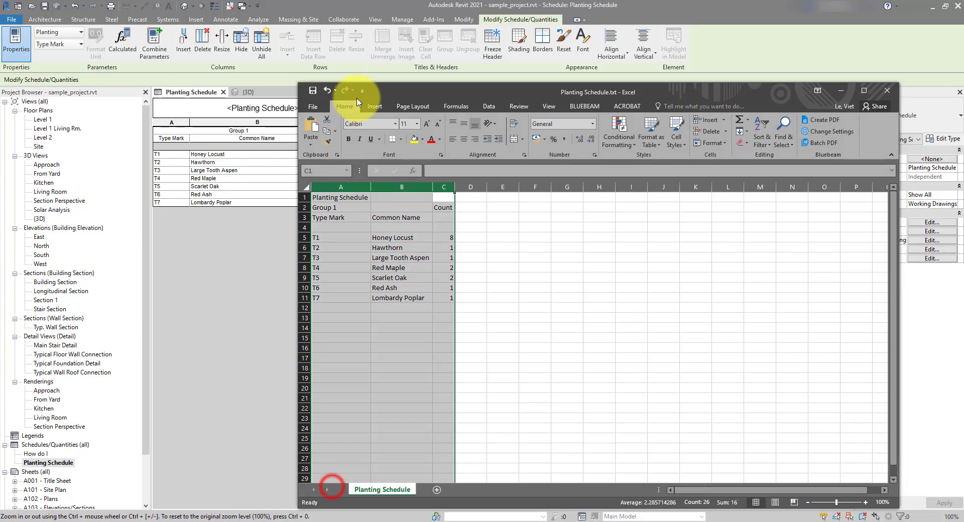
left_click_drag(432, 88, 494, 28)
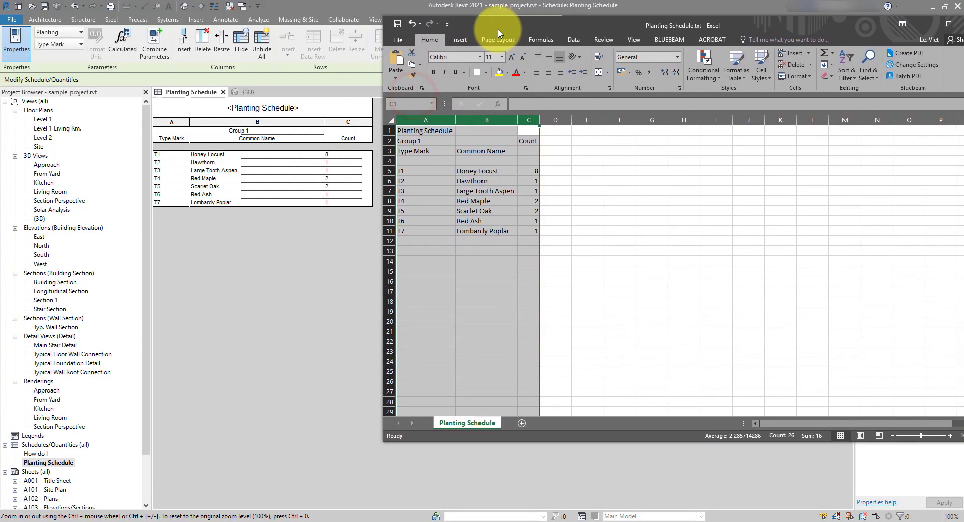
left_click(577, 179)
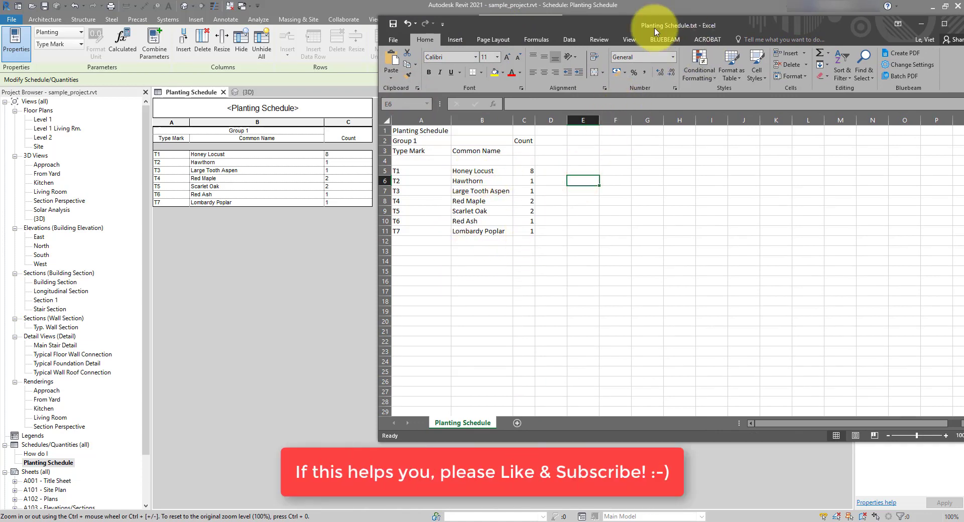
left_click_drag(526, 233, 401, 129)
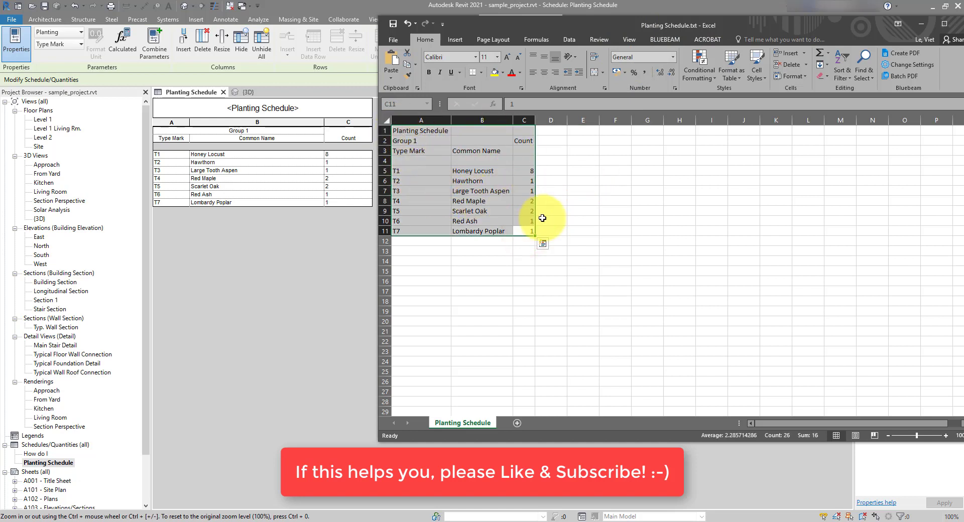
left_click(476, 190)
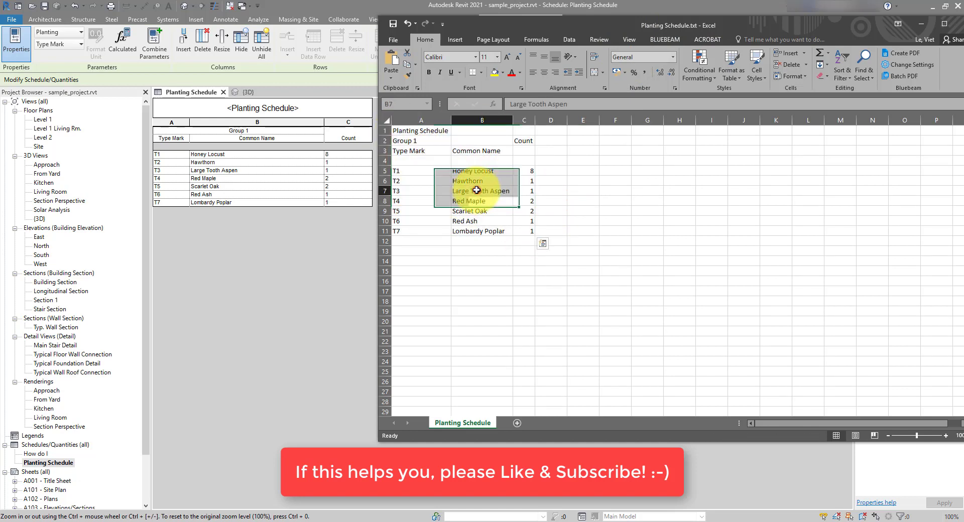
left_click(553, 191)
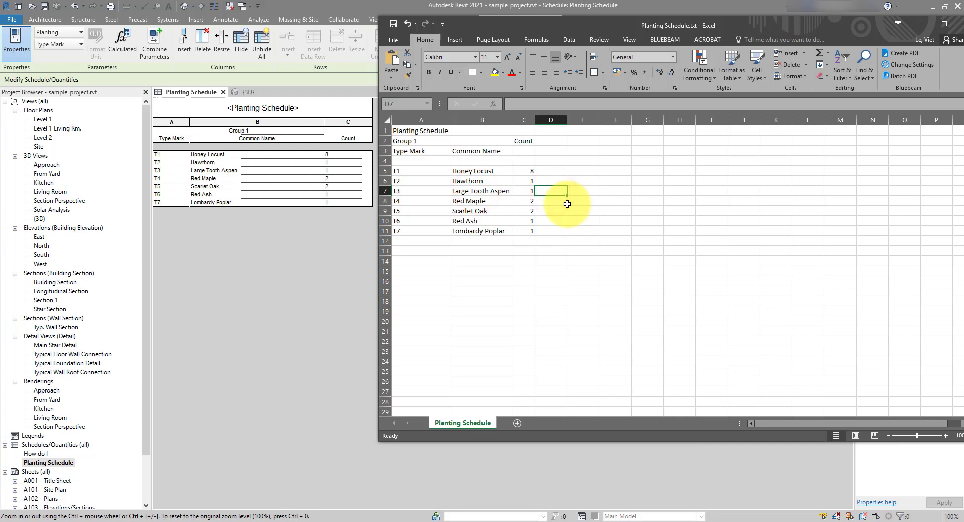
Back in Revit, start exporting the Planting Schedule as a report
left_click(304, 5)
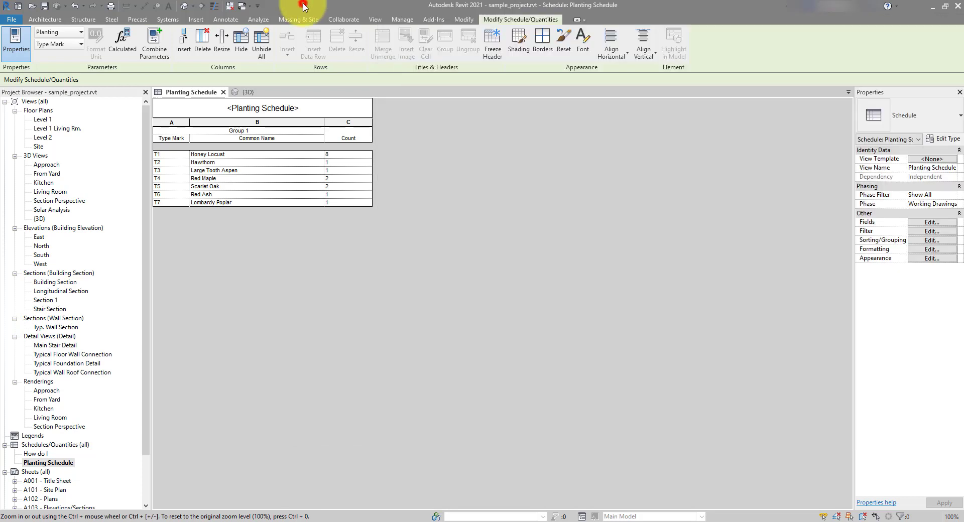
left_click(14, 21)
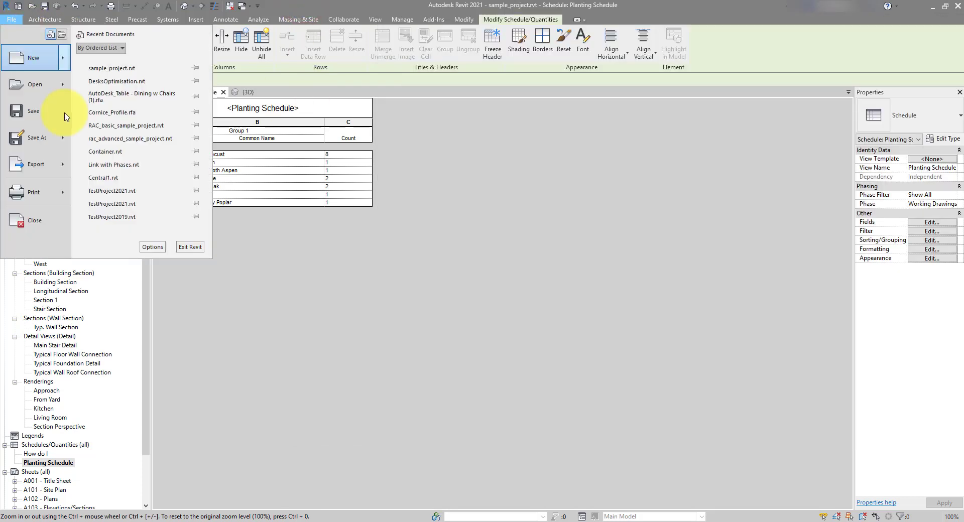
left_click(63, 162)
mouse_move(129, 232)
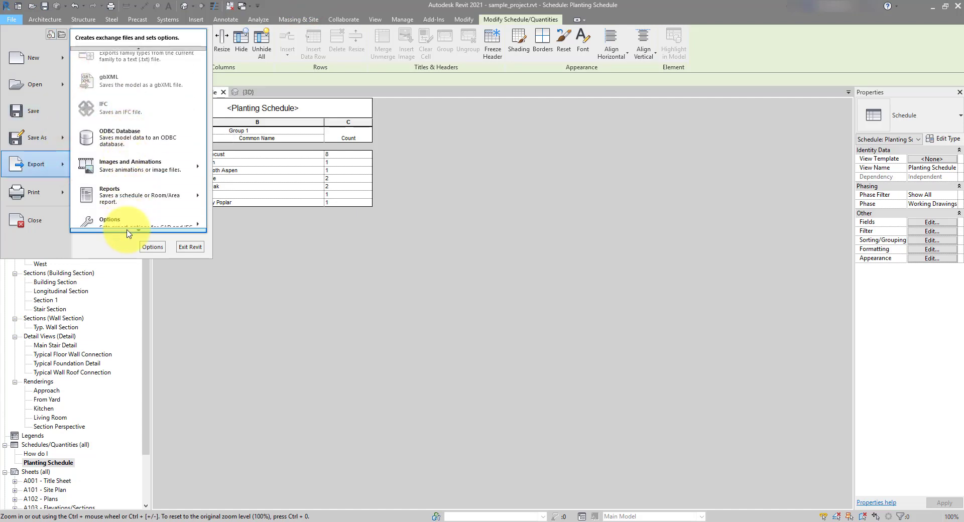
mouse_move(130, 189)
left_click(244, 187)
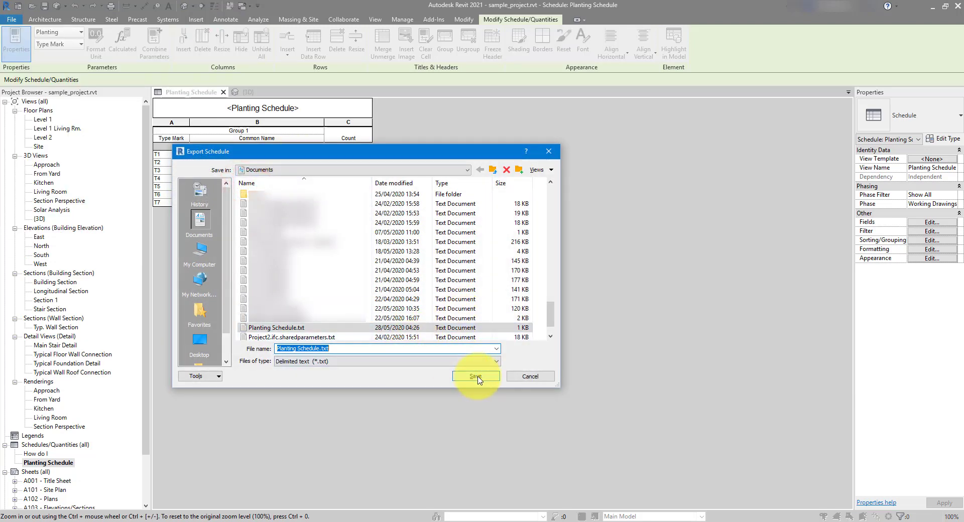
After the overwrite error, save the export as Planting Schedule 2.txt instead
left_click(477, 377)
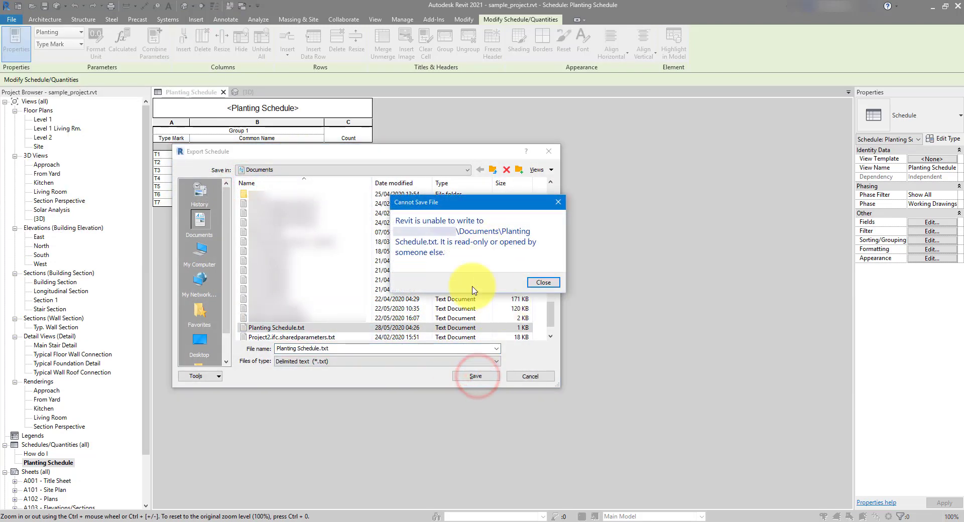
left_click(545, 282)
left_click(231, 520)
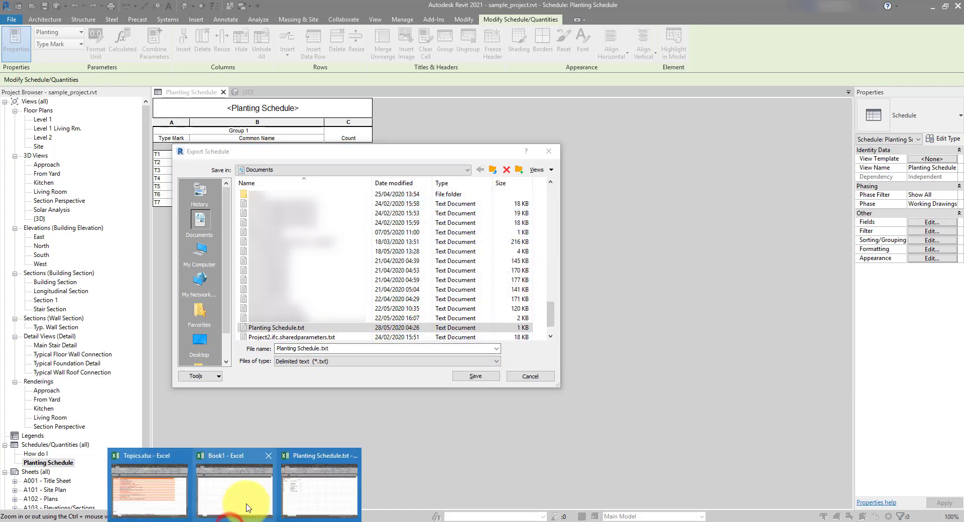
left_click(312, 348)
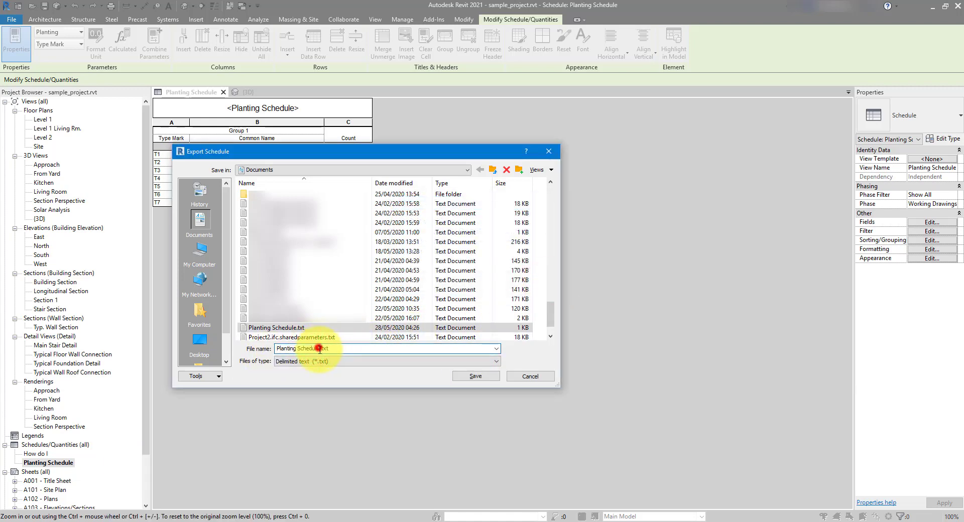
type("2")
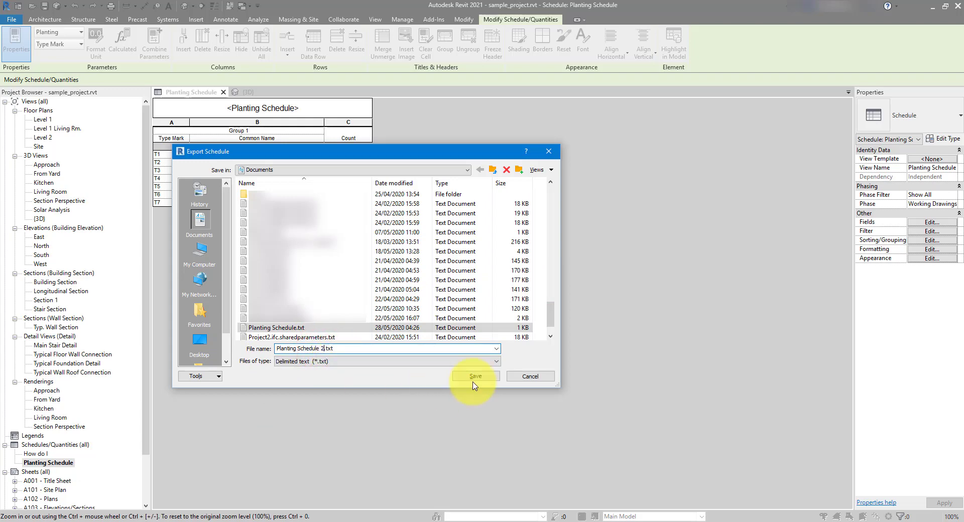
left_click(482, 376)
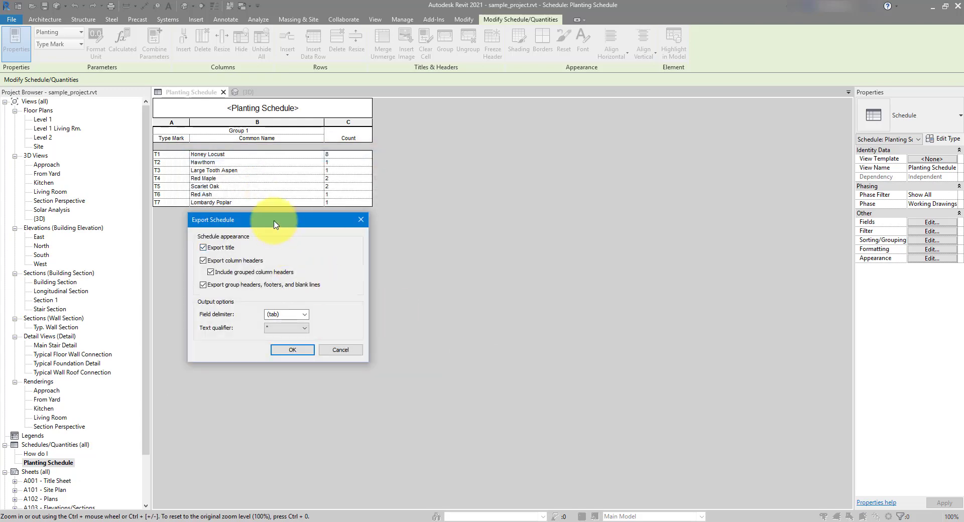
Exclude the schedule title and grouped column headers, keeping the tab delimiter and double-quote qualifier
left_click_drag(275, 224, 470, 136)
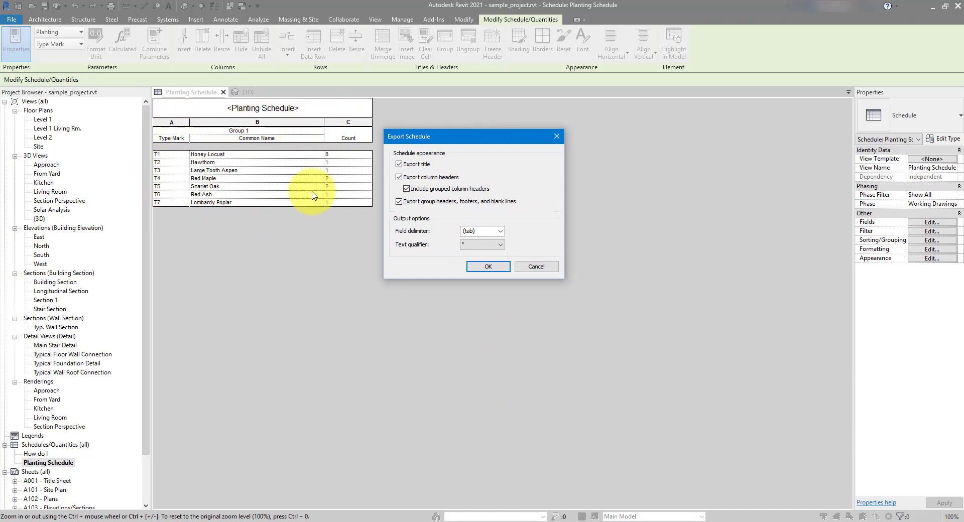
left_click(412, 164)
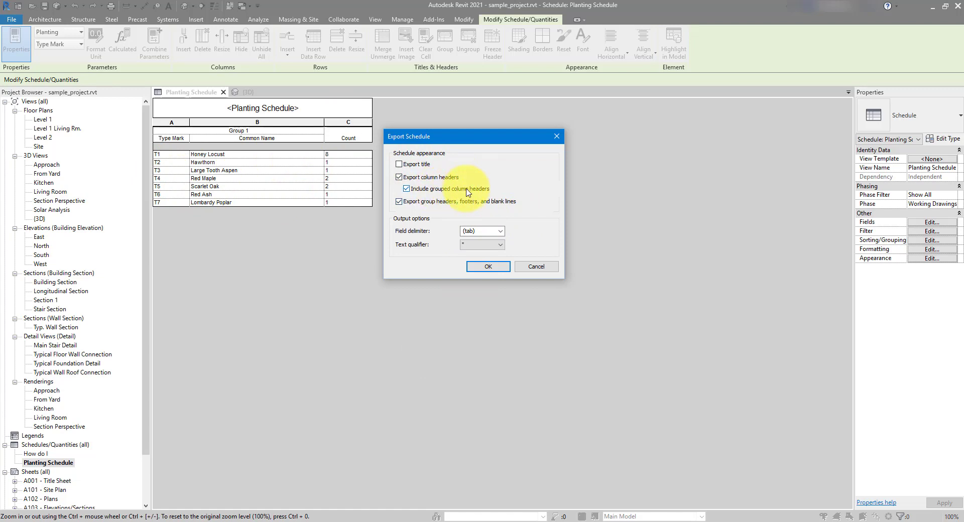
left_click(457, 190)
left_click(496, 233)
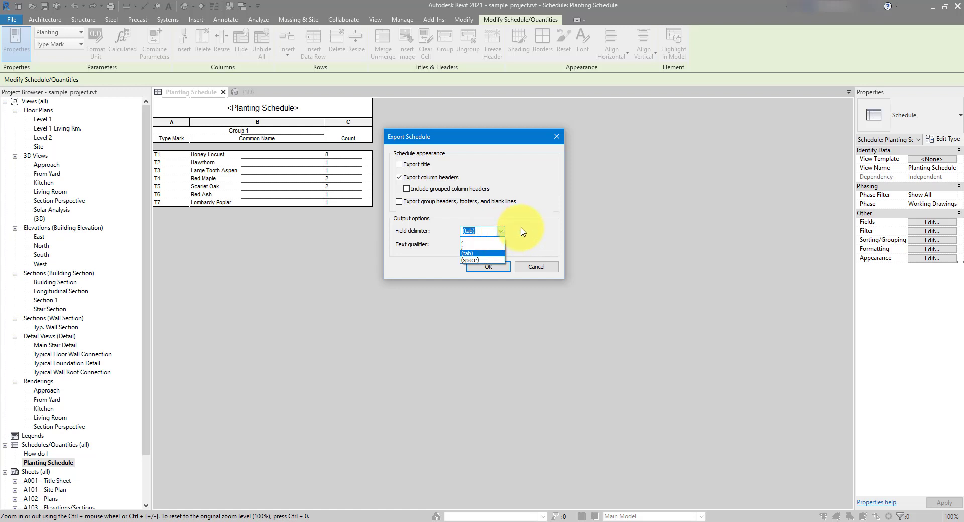
left_click(522, 231)
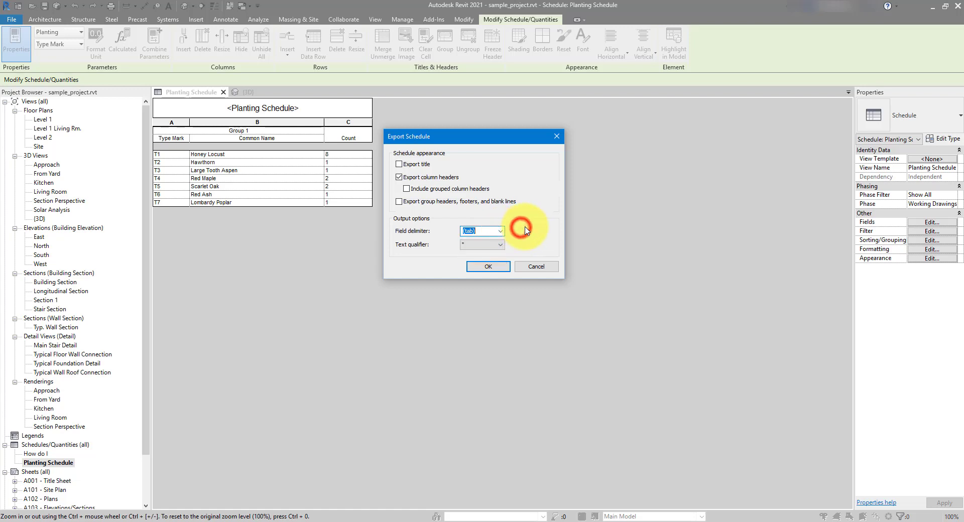
left_click(486, 247)
left_click(486, 250)
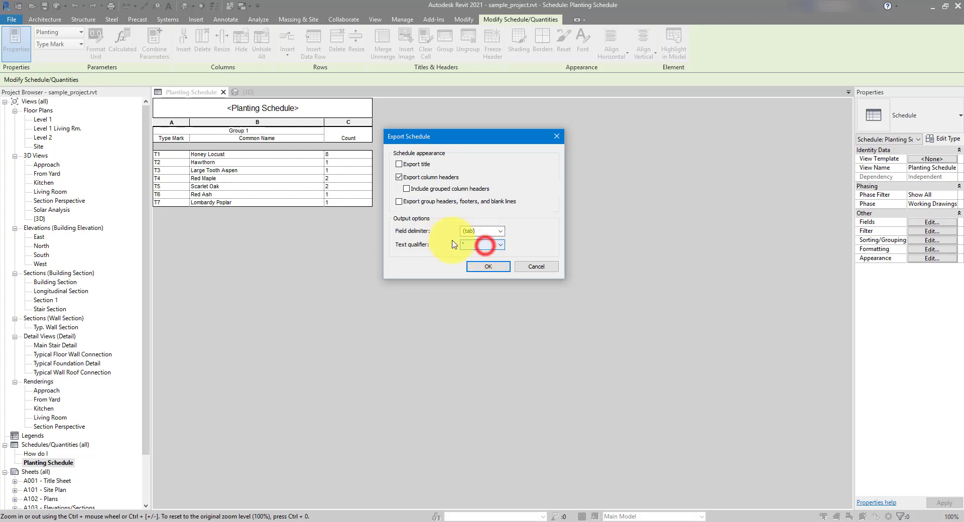
Confirm the export options to write Planting Schedule 2.txt, then check the blank Excel workbook
left_click(496, 267)
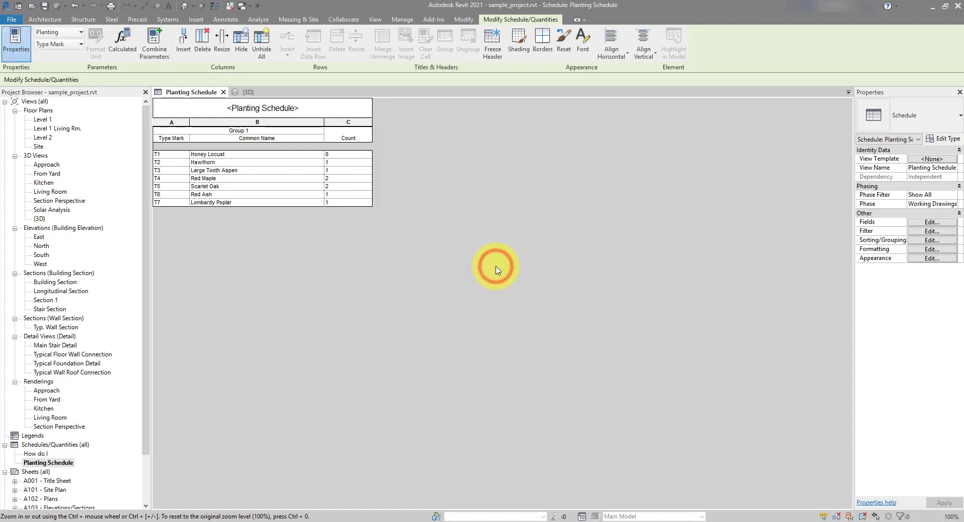
mouse_move(254, 519)
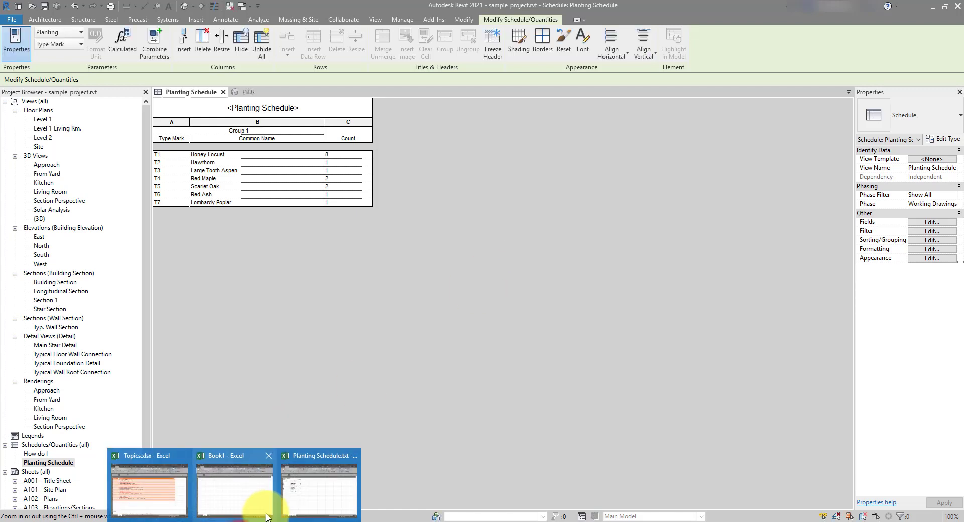
left_click(252, 501)
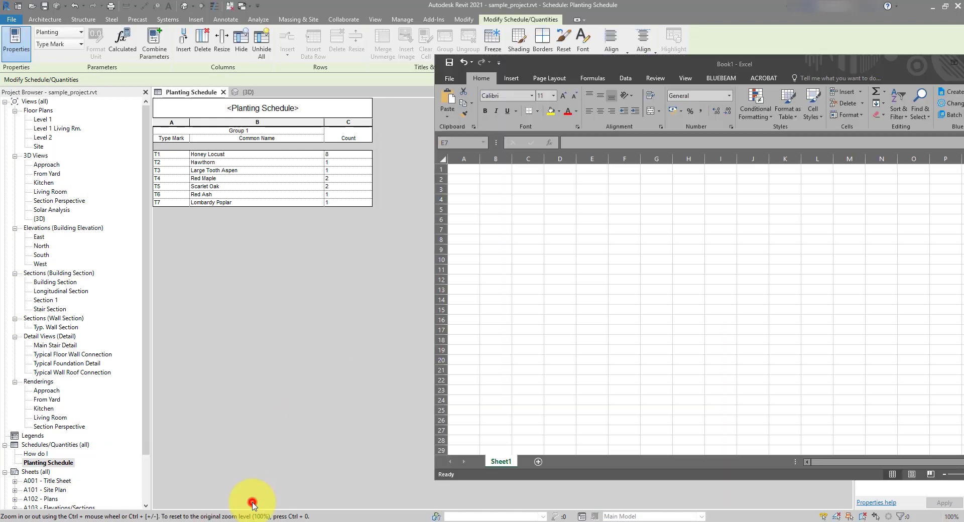
left_click(450, 80)
left_click(451, 77)
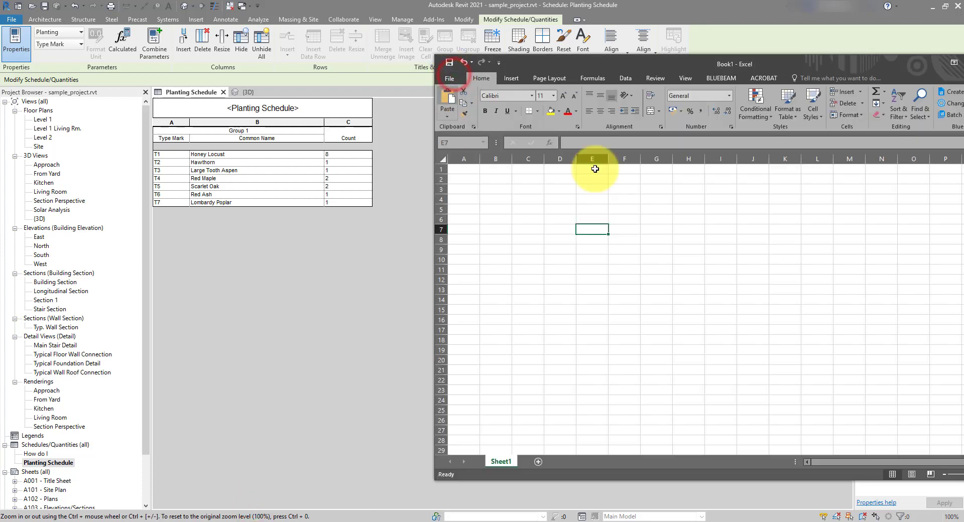
left_click(711, 45)
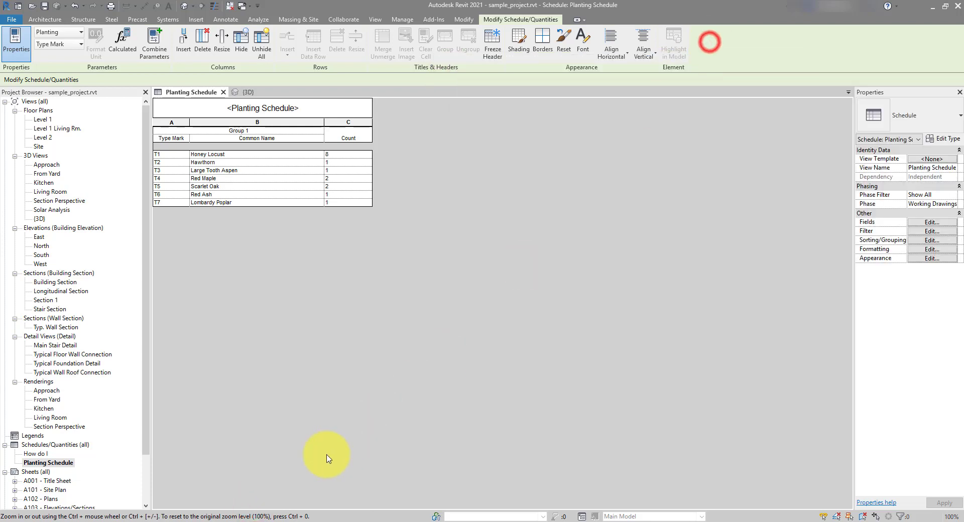
From the Planting Schedule.txt workbook, browse to and open Planting Schedule 2.txt
mouse_move(256, 517)
left_click(290, 500)
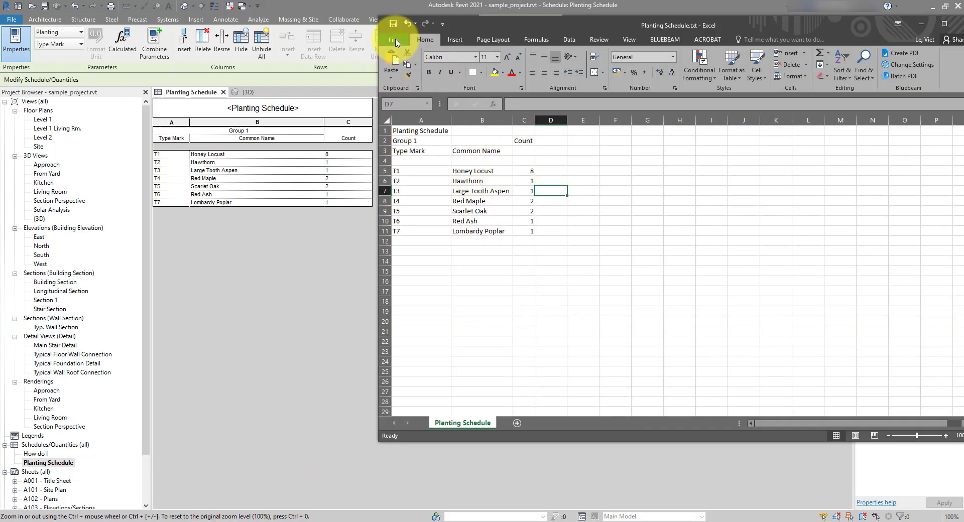
left_click(393, 39)
left_click(420, 103)
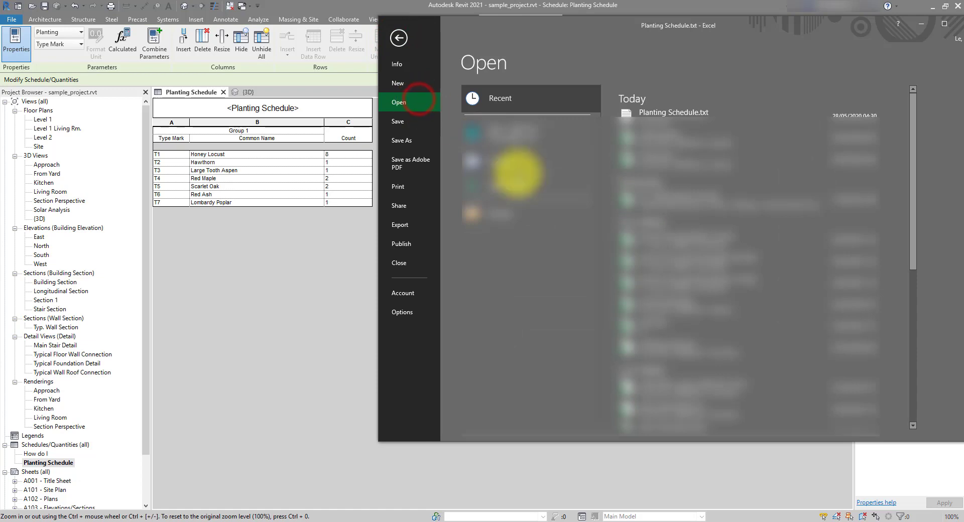
left_click(526, 207)
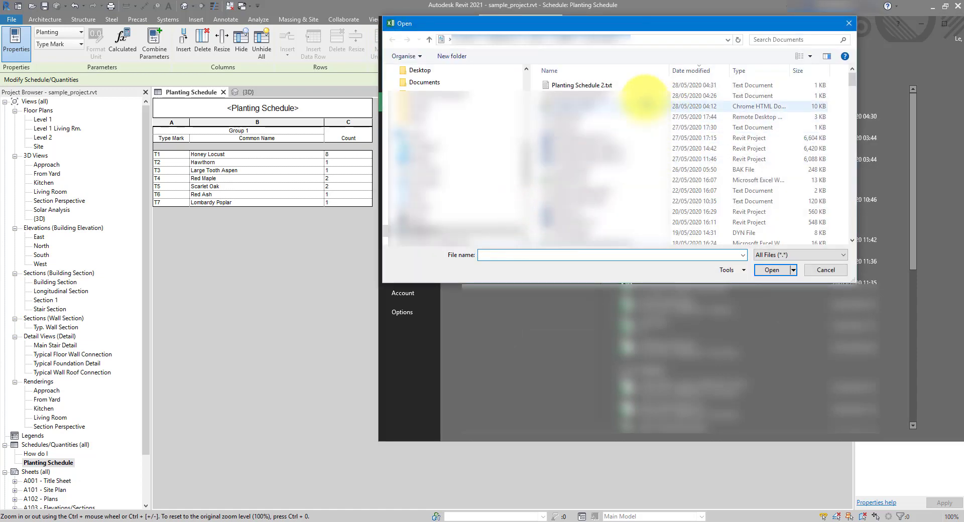
left_click(617, 86)
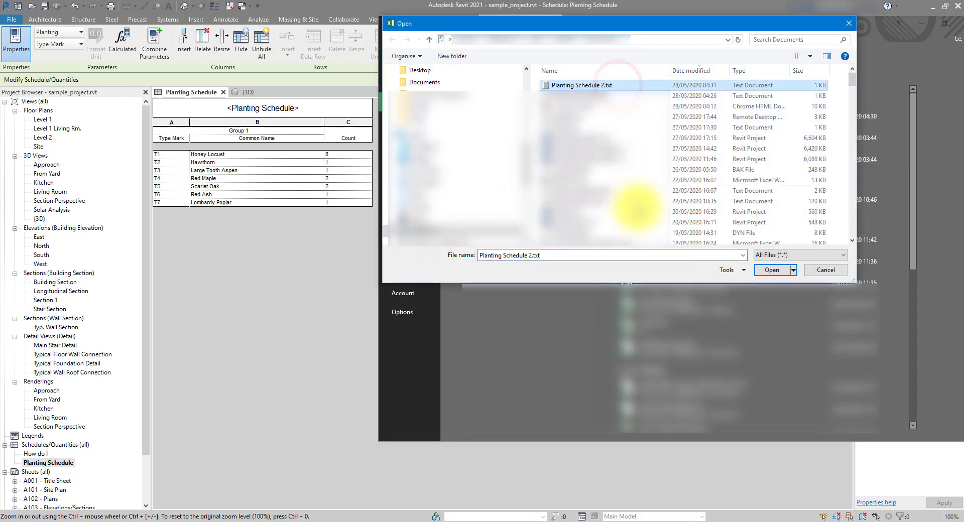
left_click(765, 270)
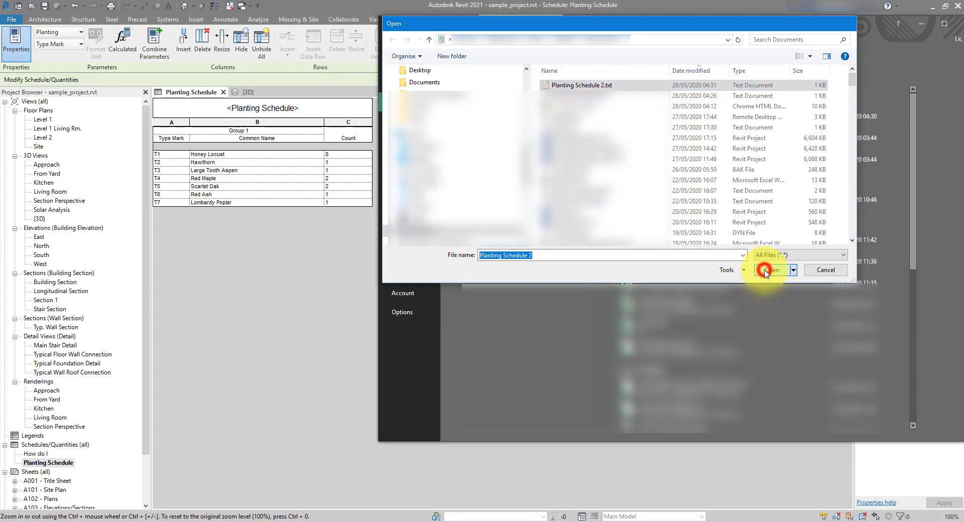
Accept the detected Delimited settings and finish the Text Import Wizard
left_click_drag(552, 158, 575, 158)
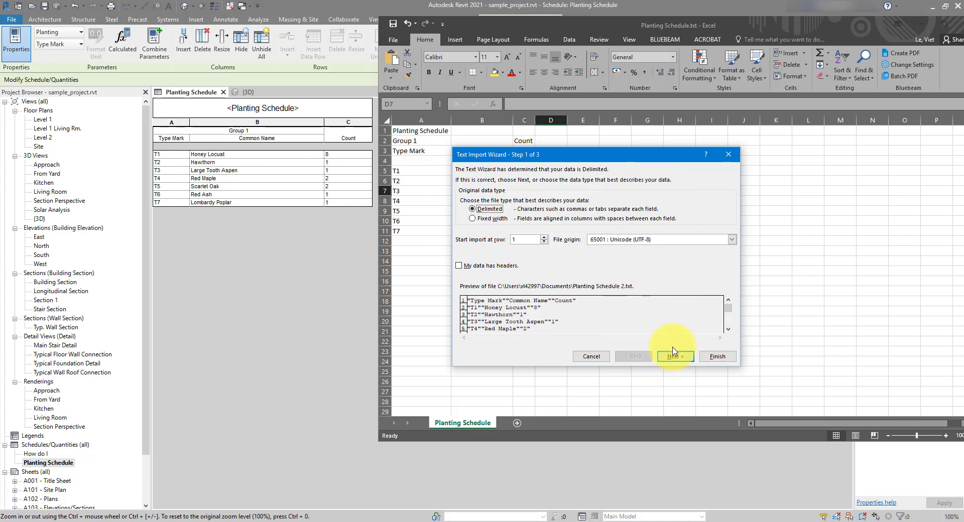
left_click(717, 356)
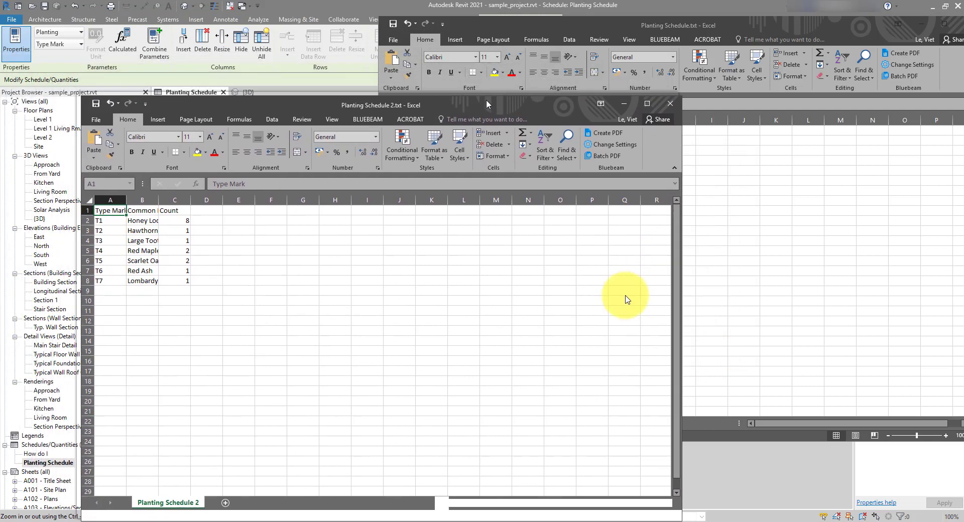
Auto-fit the widths of columns A to C to their contents
left_click_drag(486, 99, 627, 271)
left_click_drag(319, 371, 248, 371)
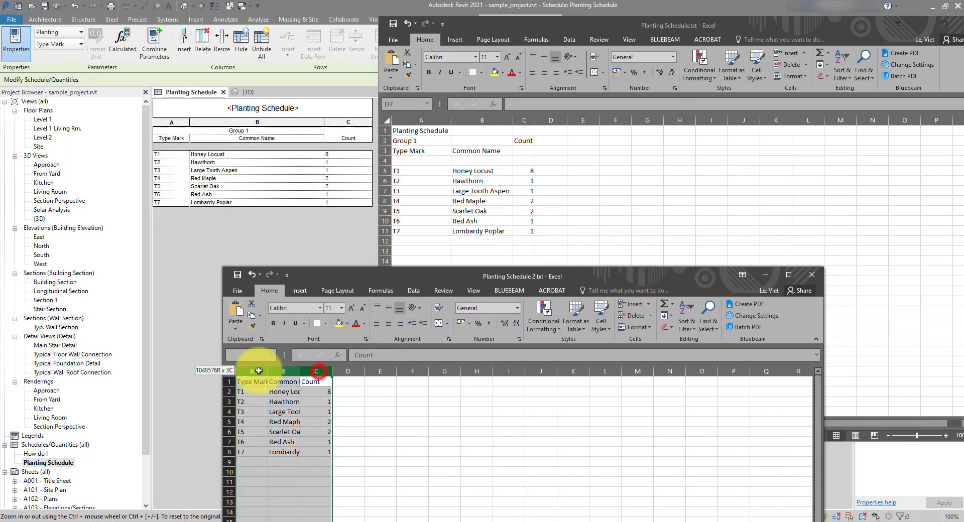
double_click(268, 371)
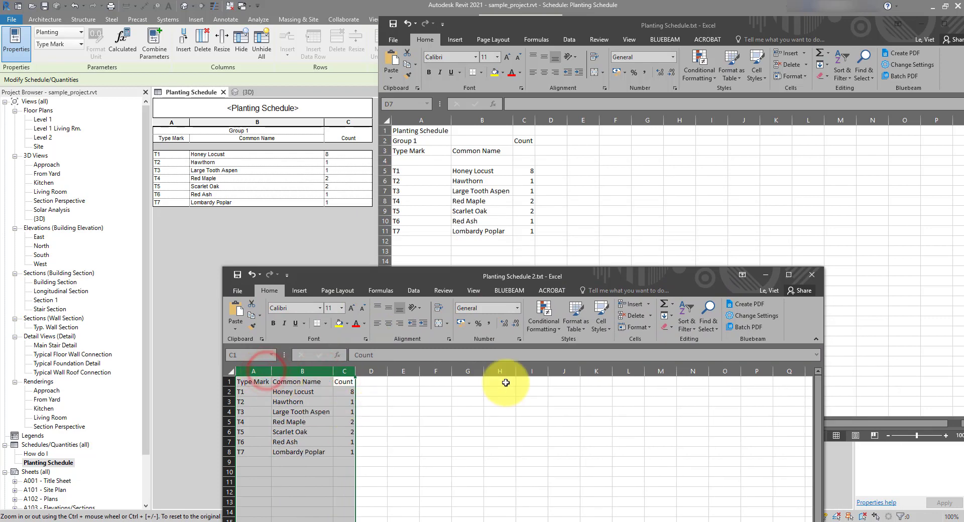
Format A1:C8 as a table with a Medium style and a header row
left_click(573, 329)
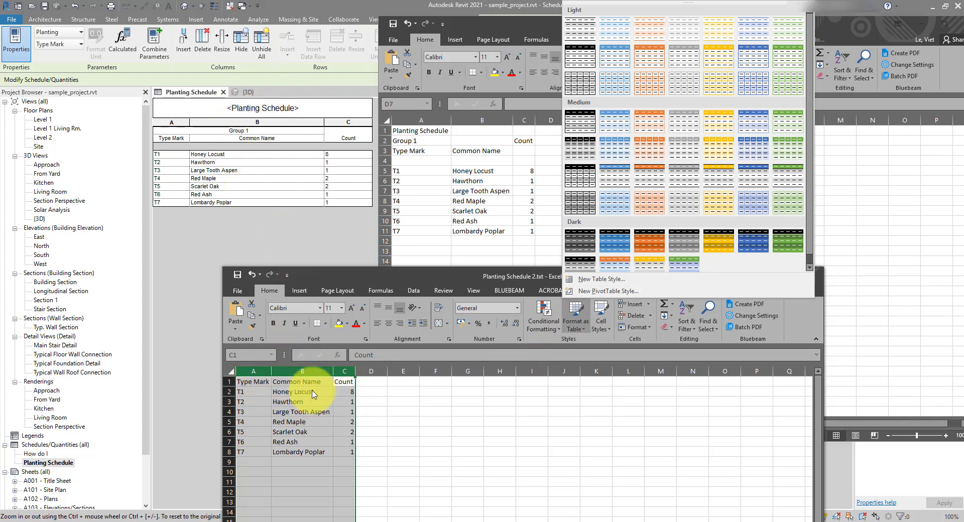
left_click(682, 152)
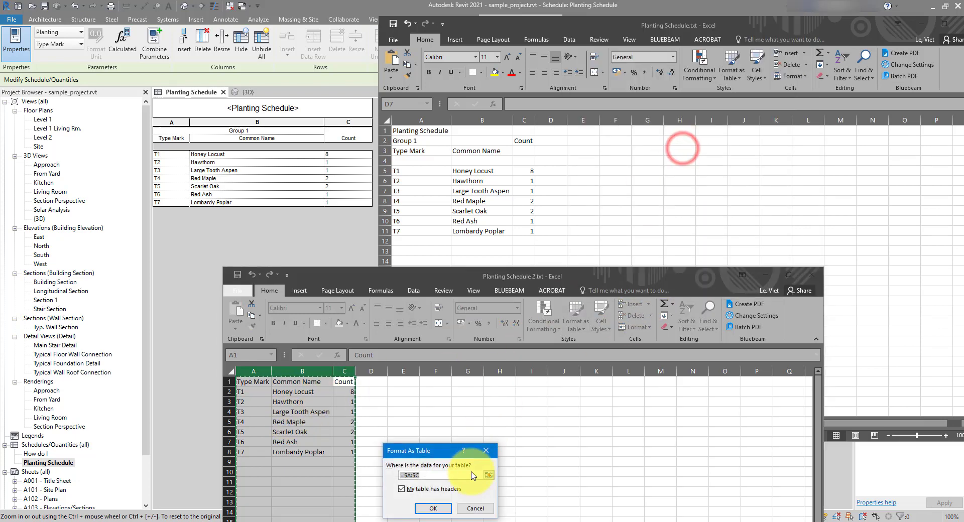
left_click(433, 508)
left_click(356, 422)
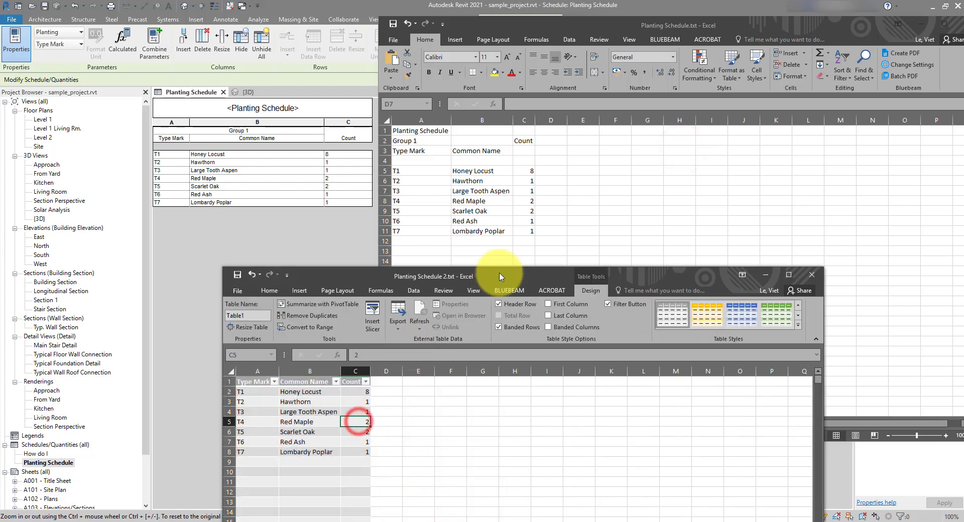
Sort by Type Mark, then Common Name, then Count ascending, leaving Honey Locust last
left_click_drag(499, 276, 535, 132)
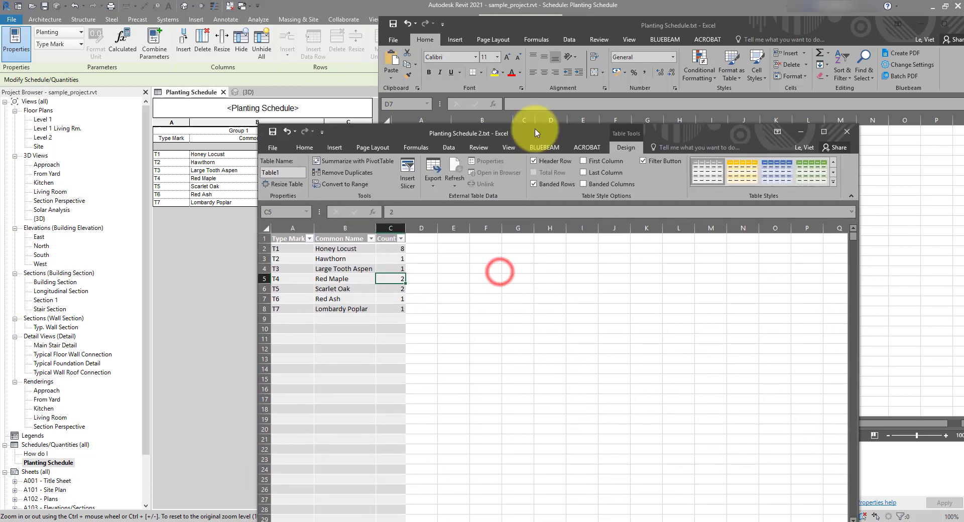
left_click(309, 238)
left_click(263, 238)
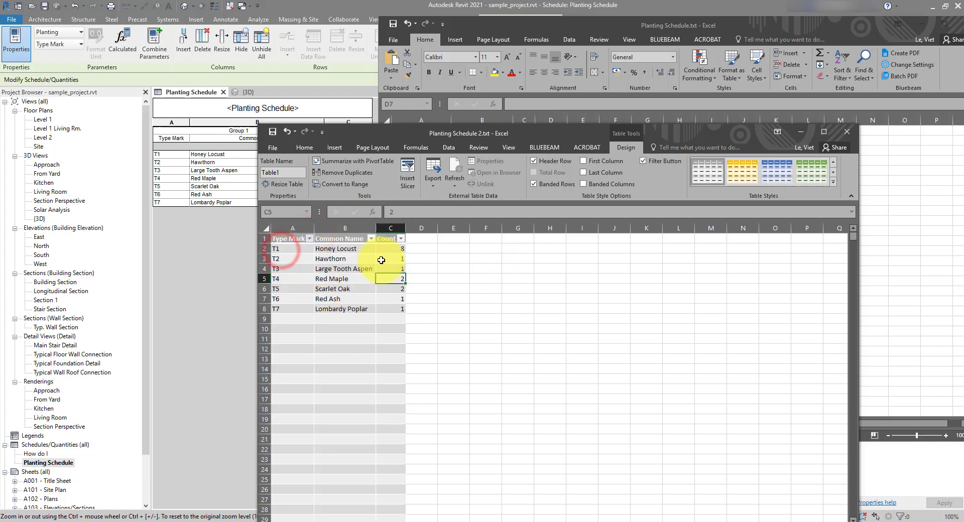
left_click(371, 238)
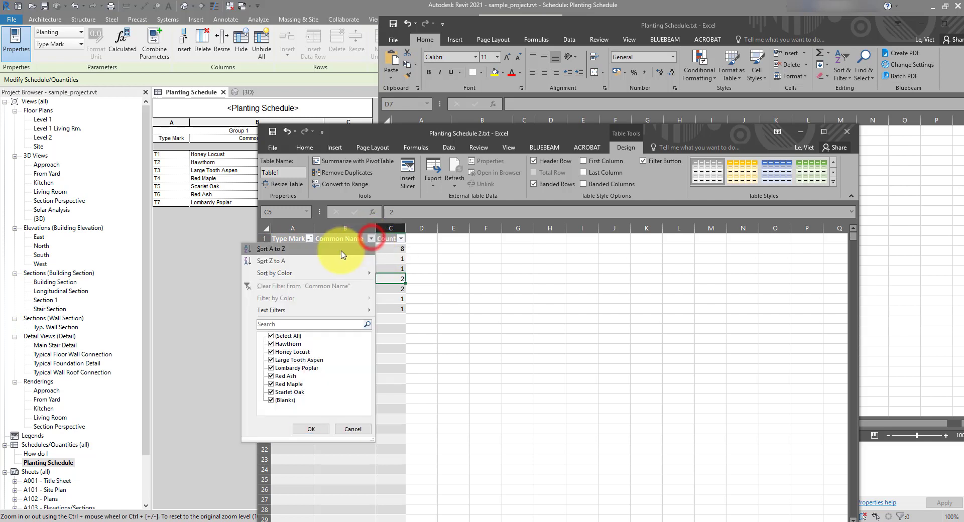
left_click(346, 249)
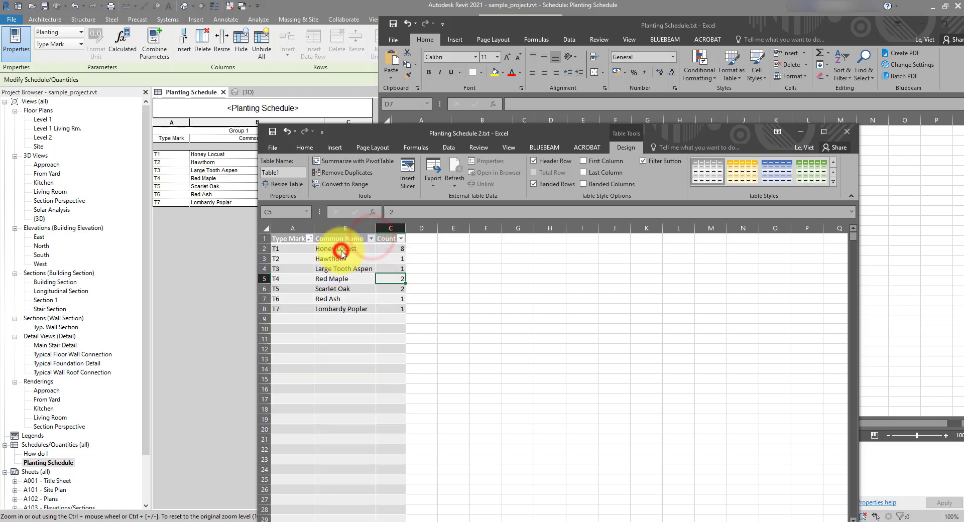
left_click(401, 243)
left_click(346, 249)
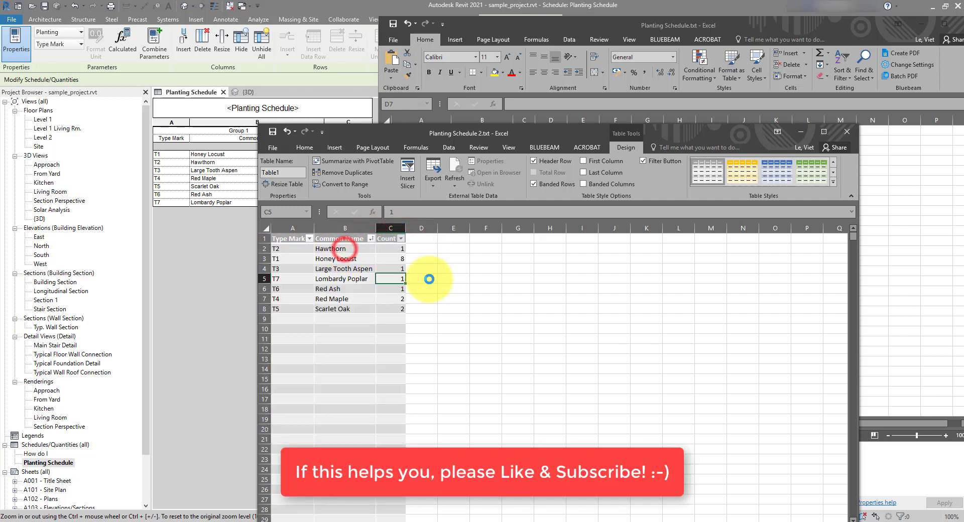
left_click(442, 280)
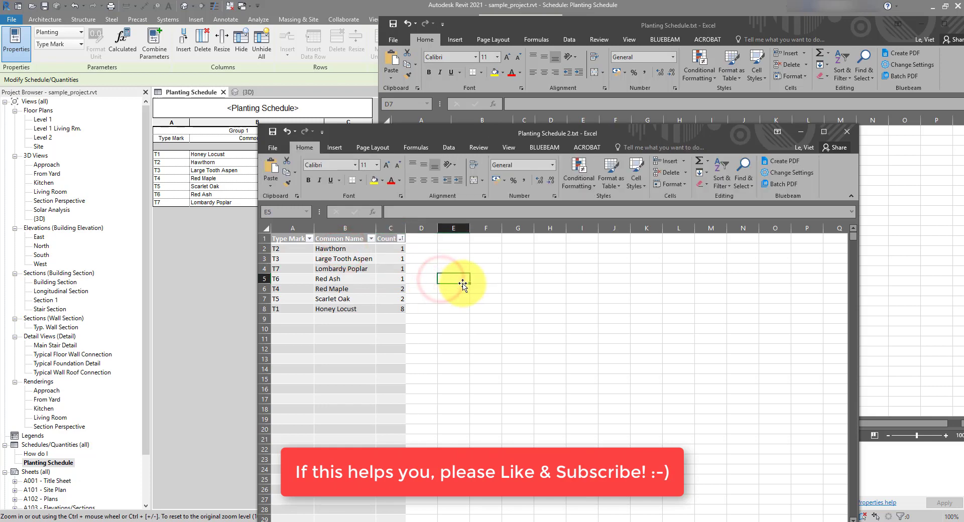
left_click_drag(526, 132, 454, 225)
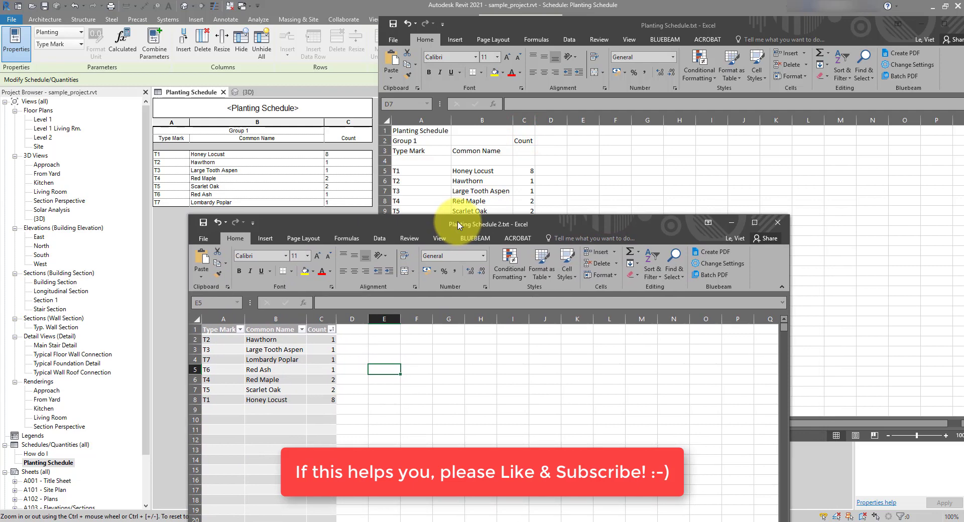